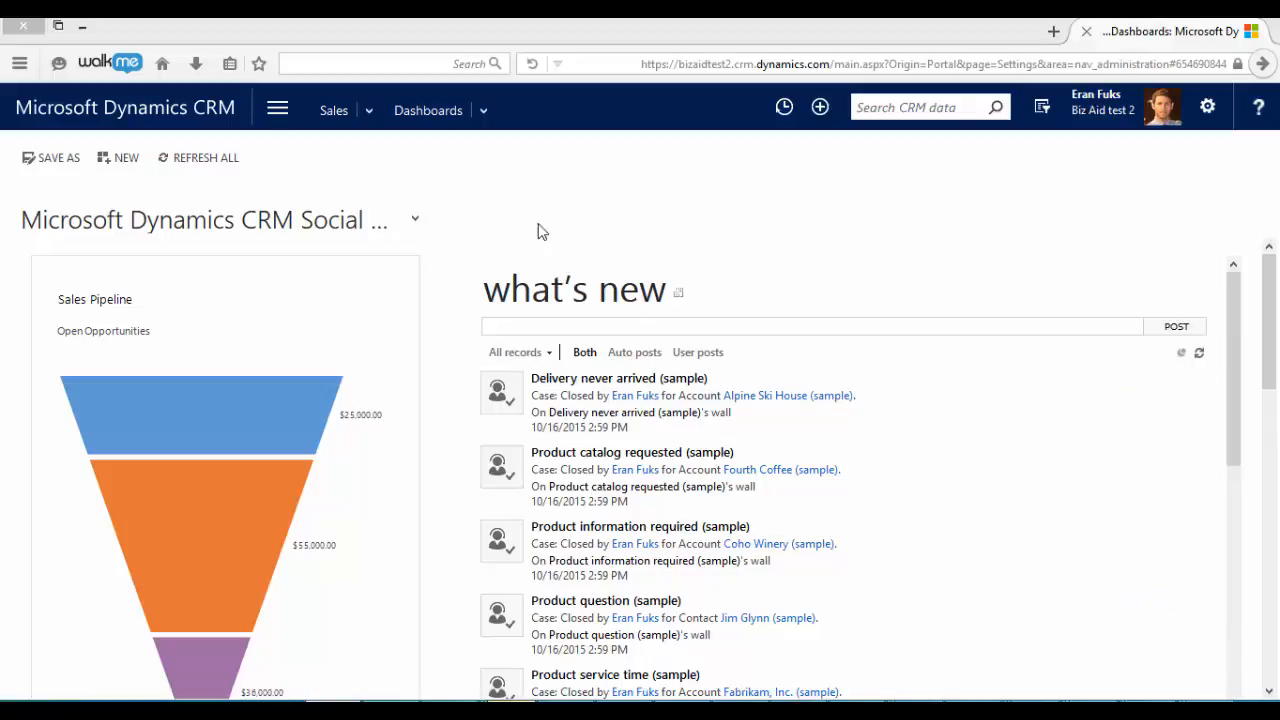
# Open XperiDo Management and start a new data set
pyautogui.click(277, 108)
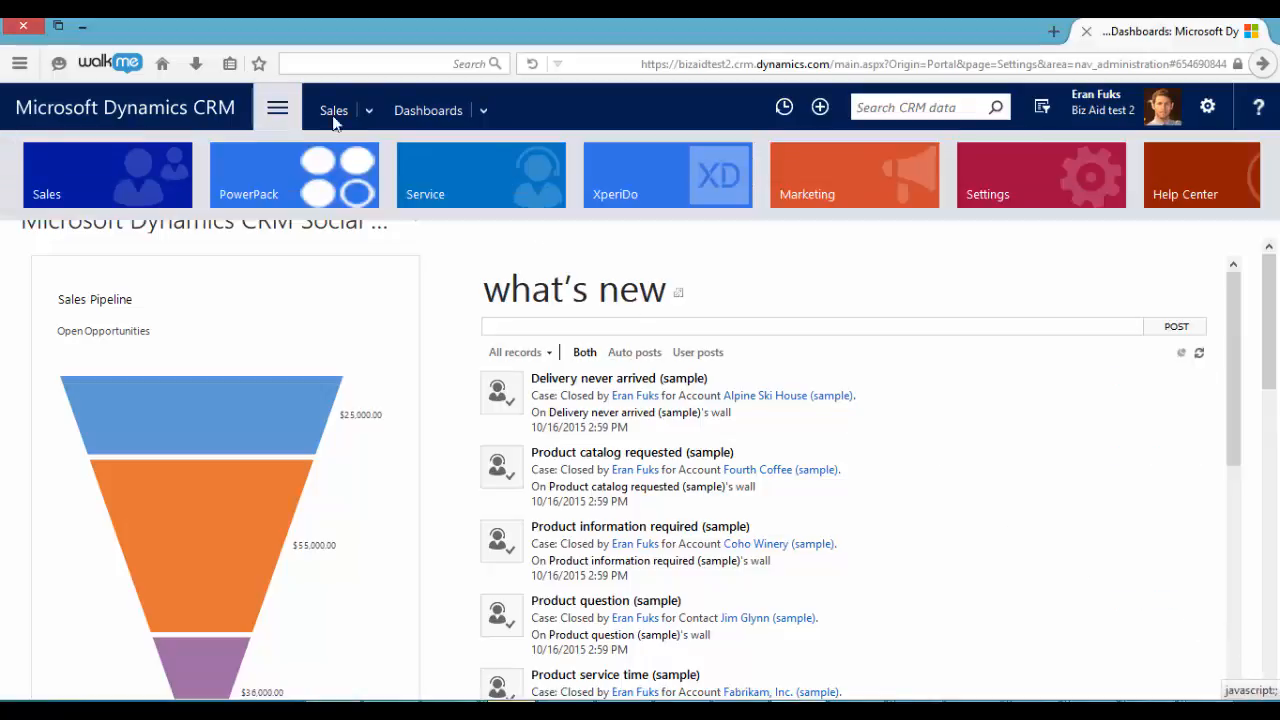
pyautogui.click(616, 175)
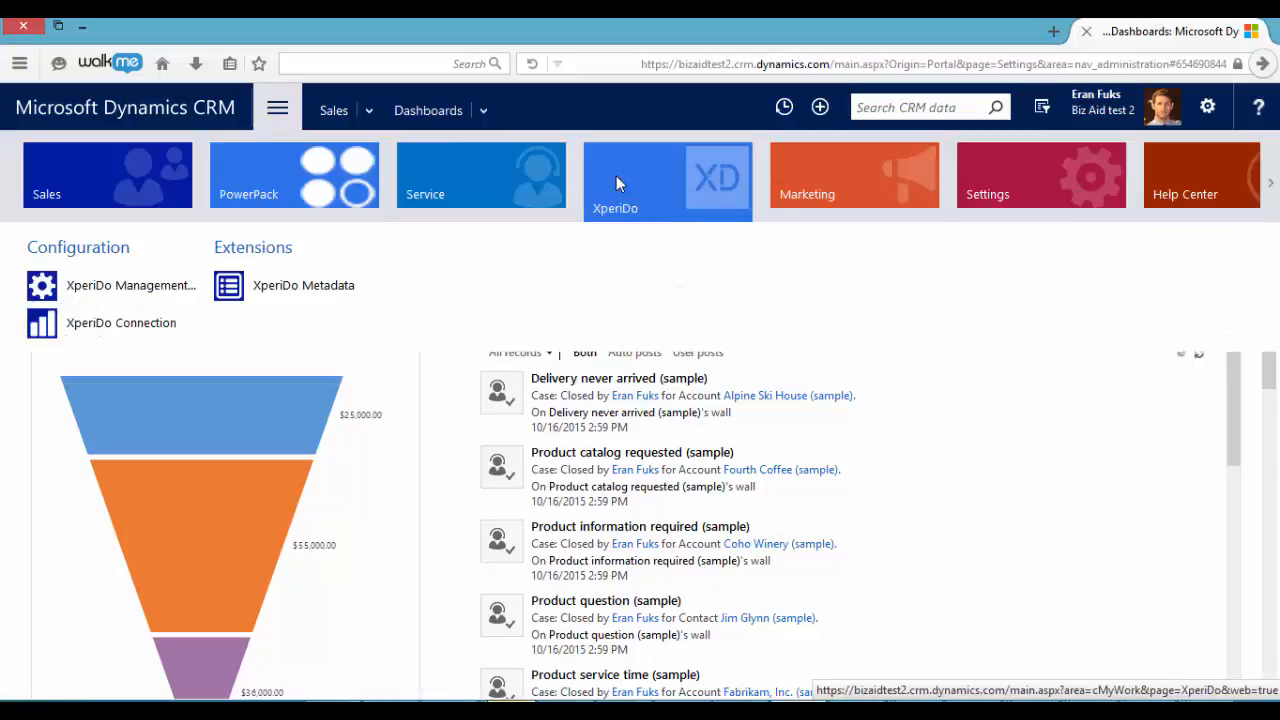
pyautogui.click(138, 289)
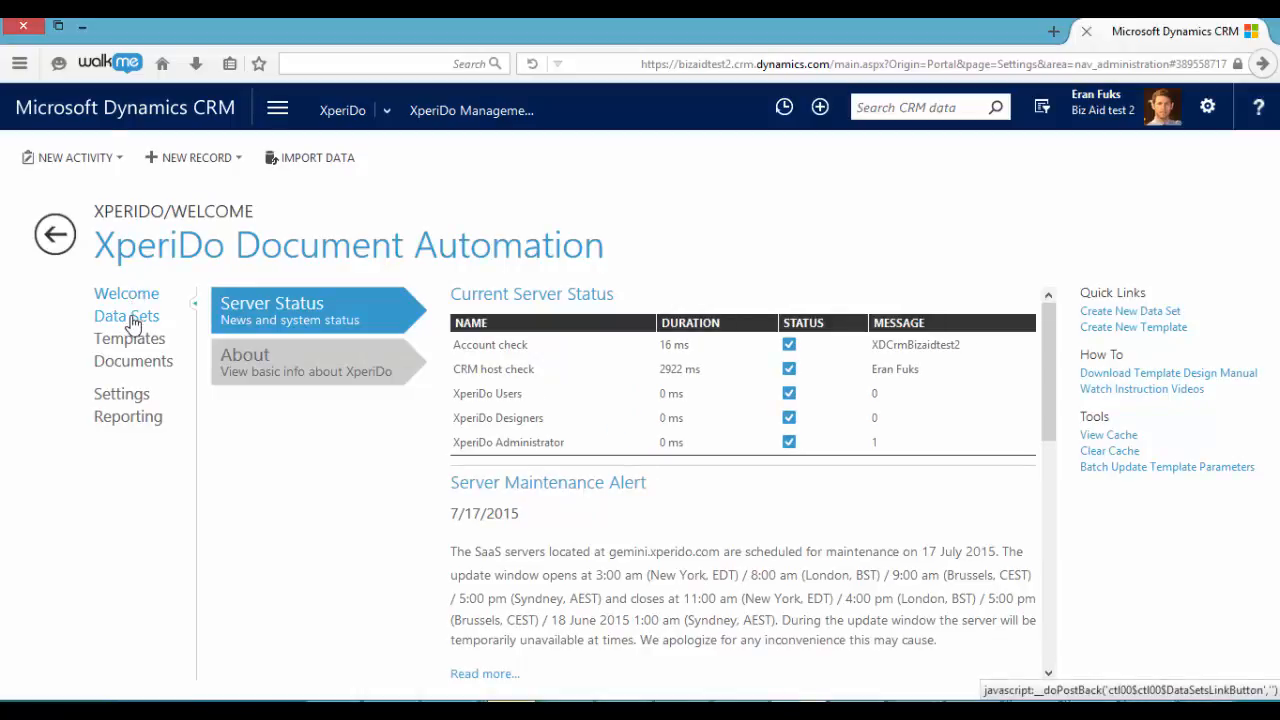
pyautogui.click(133, 322)
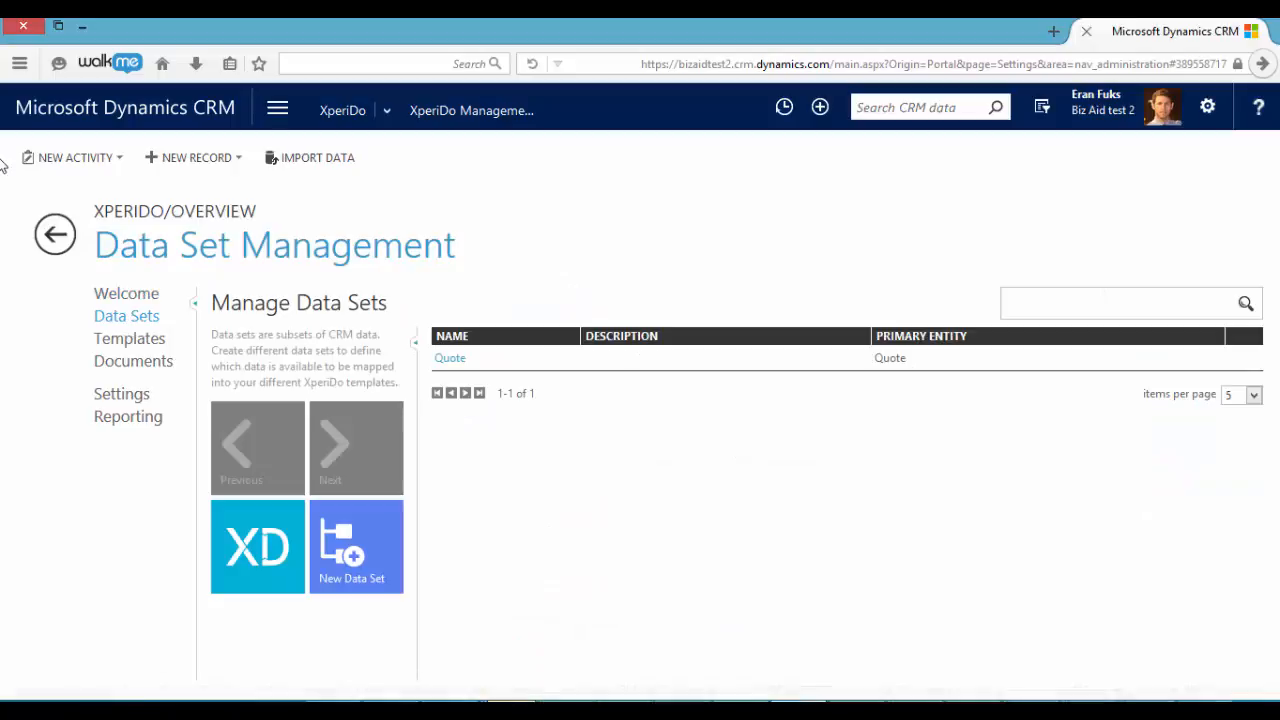
pyautogui.click(352, 550)
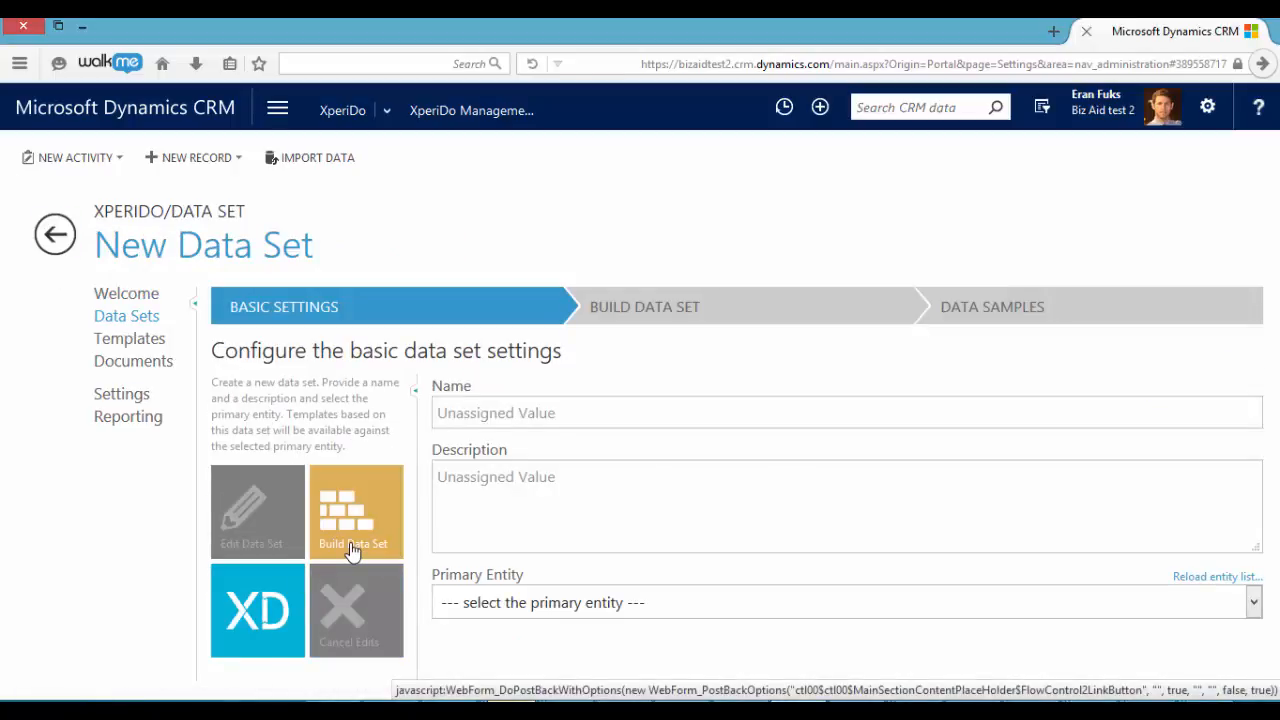
# Set the new data set's primary entity to Quote and name it Quote1
pyautogui.click(494, 606)
pyautogui.write('quo')
pyautogui.press('Return')
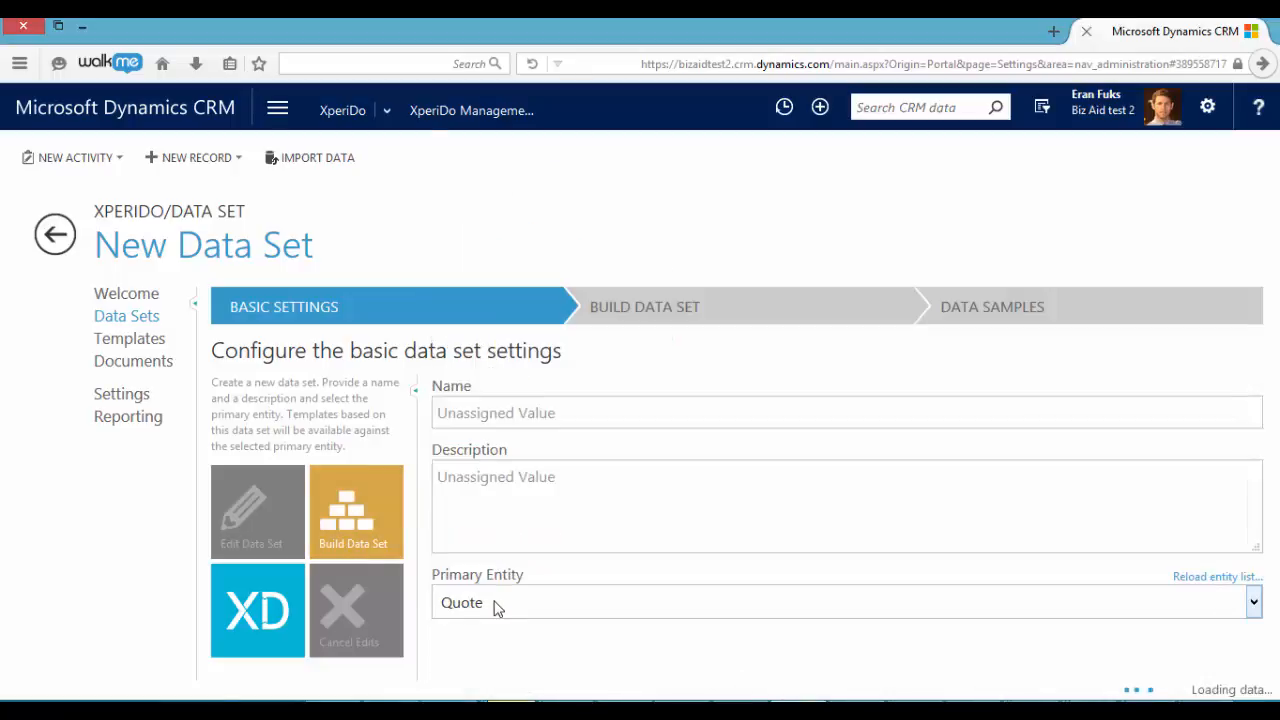
pyautogui.click(482, 409)
pyautogui.write('Quote1')
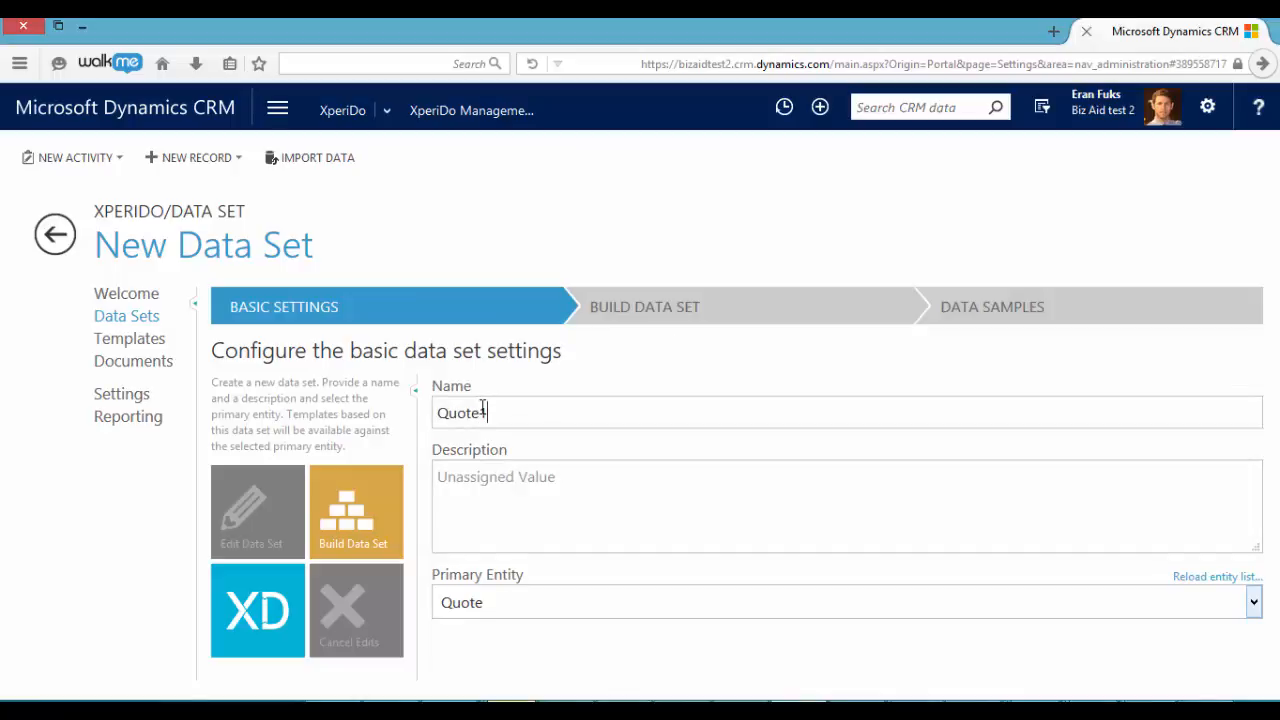
# In the build stage of the data set, include Account and Contact under the quote's Potential Customer field
pyautogui.click(660, 318)
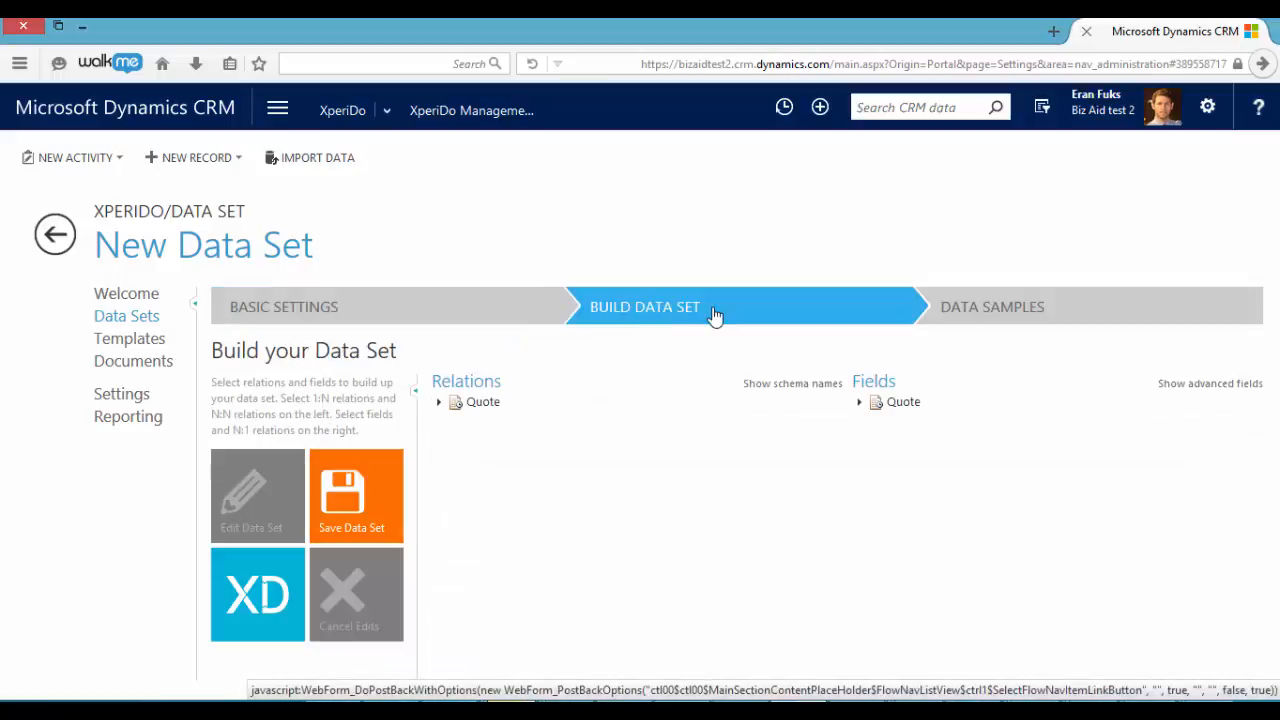
pyautogui.click(859, 403)
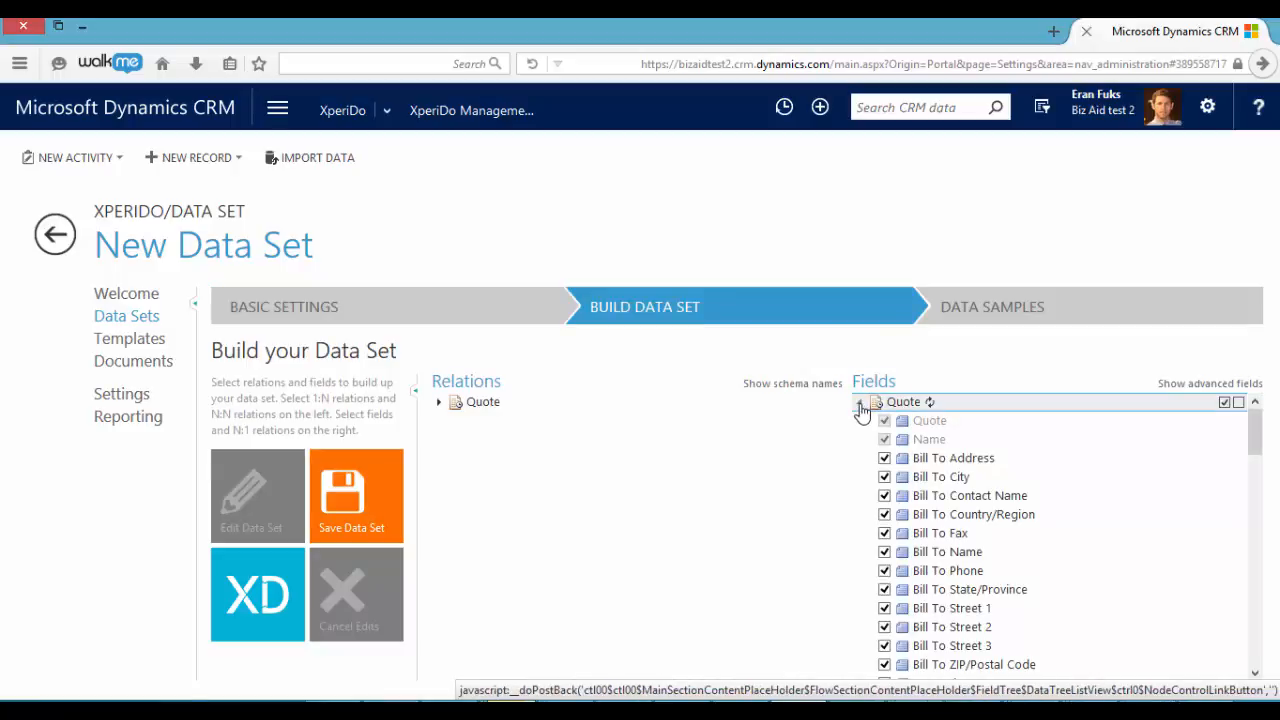
pyautogui.scroll(-10, 880, 503)
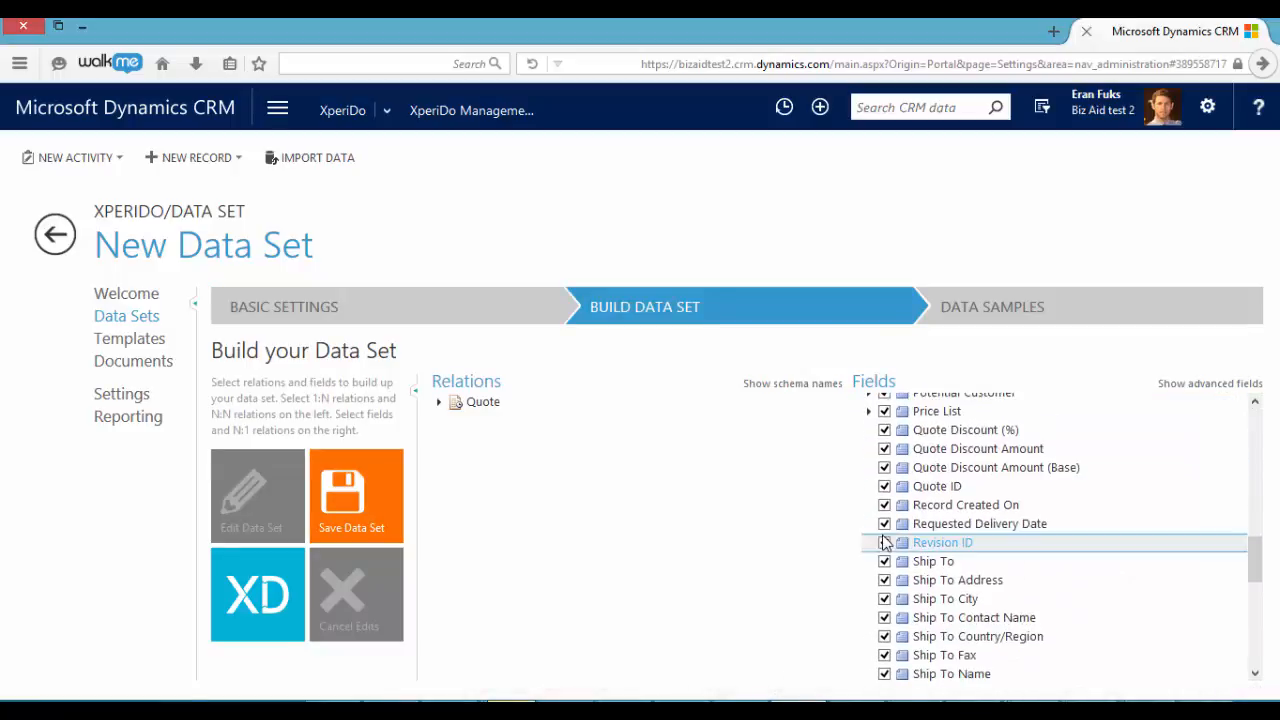
pyautogui.scroll(-10, 879, 541)
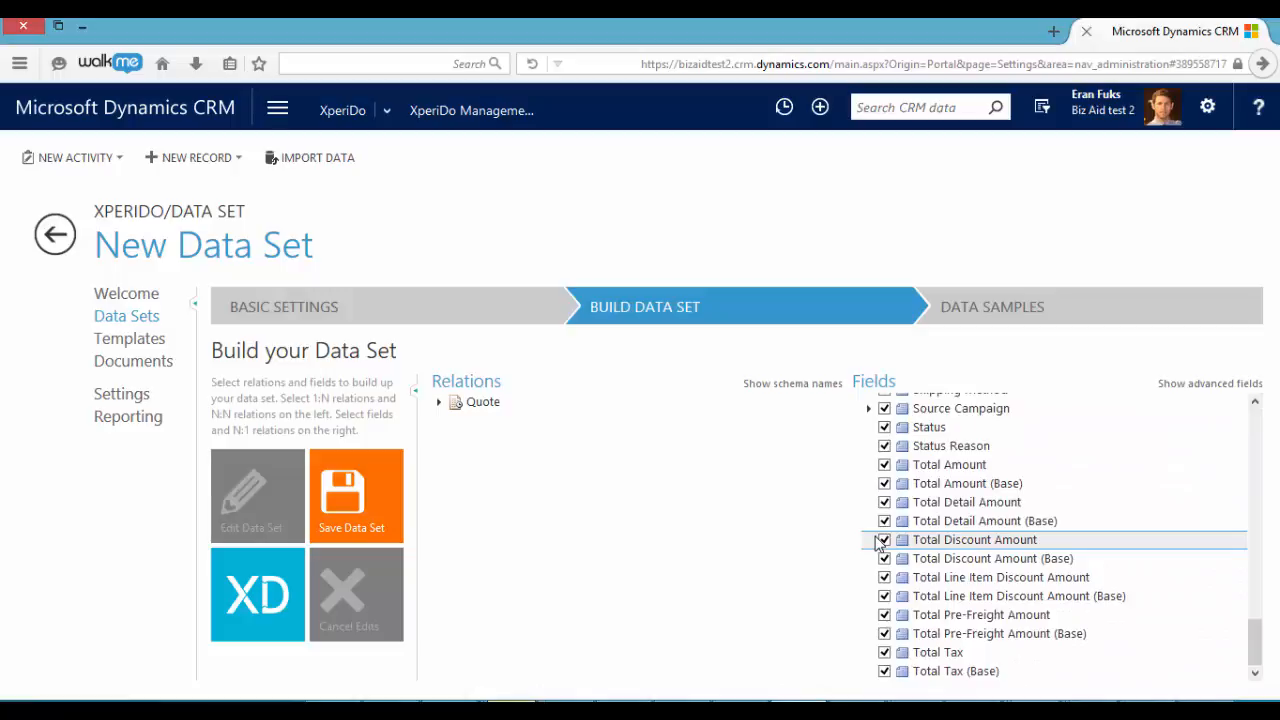
pyautogui.scroll(10, 879, 541)
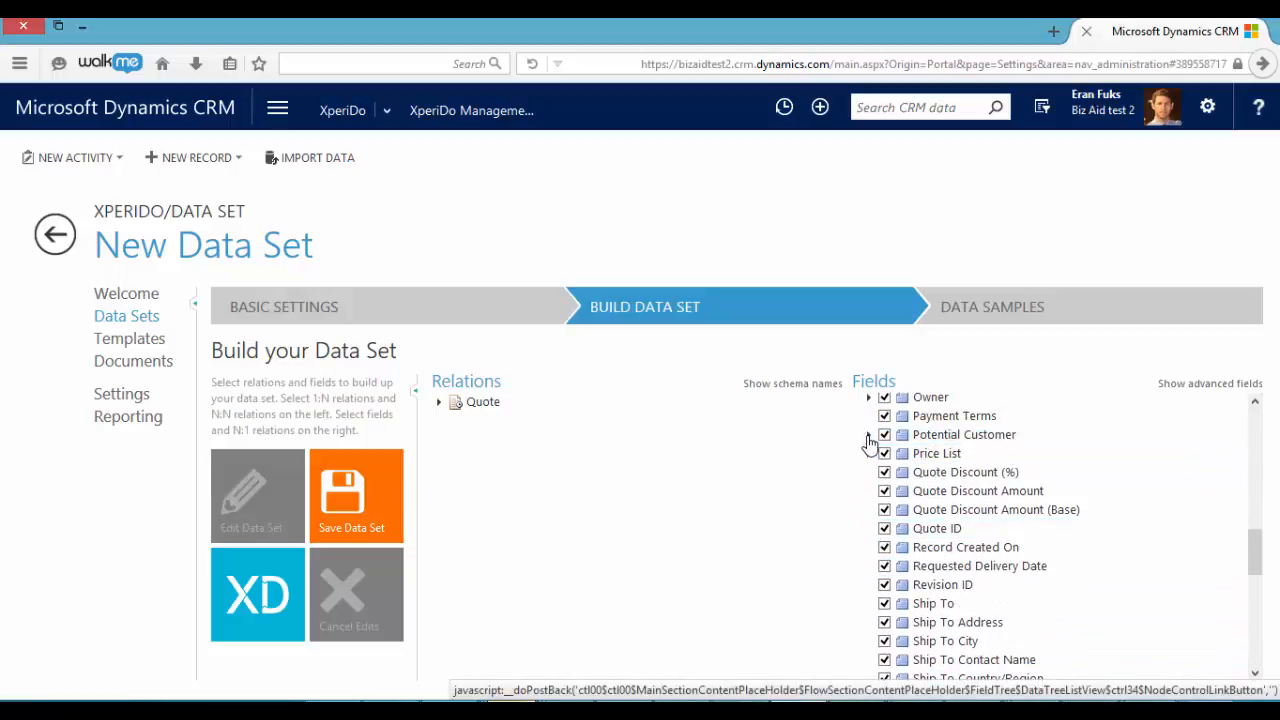
pyautogui.click(867, 434)
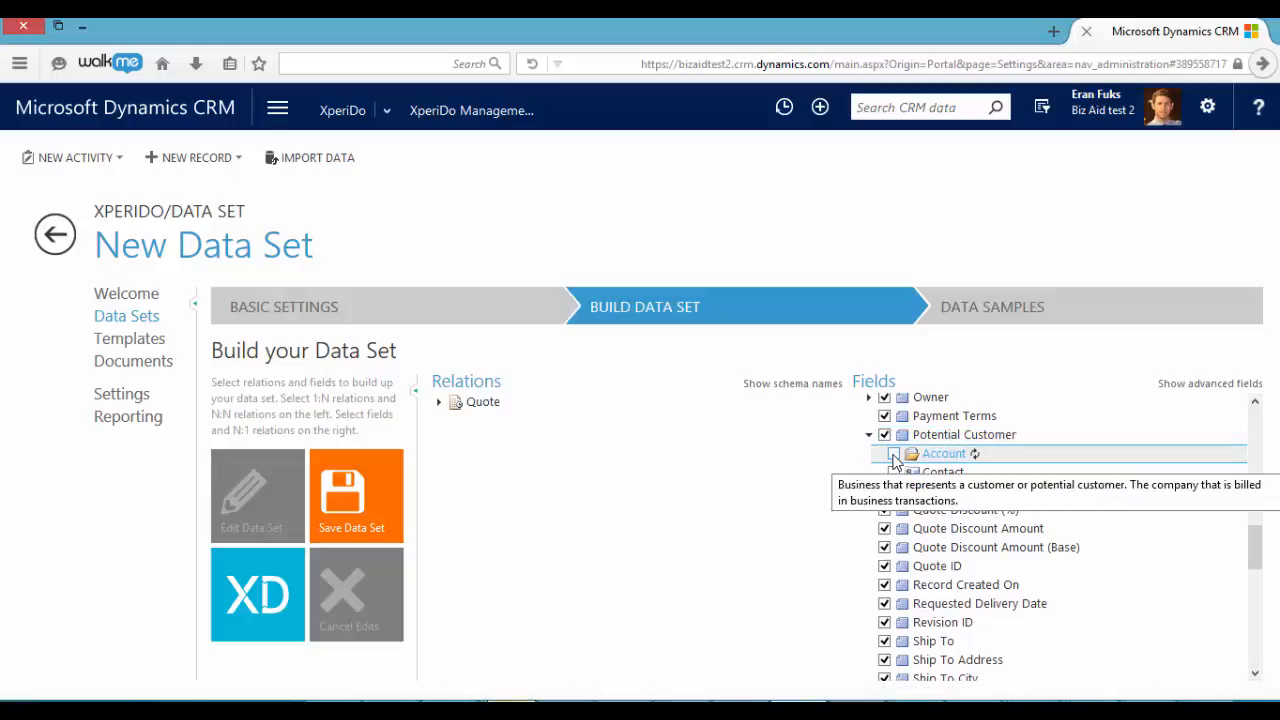
pyautogui.click(894, 454)
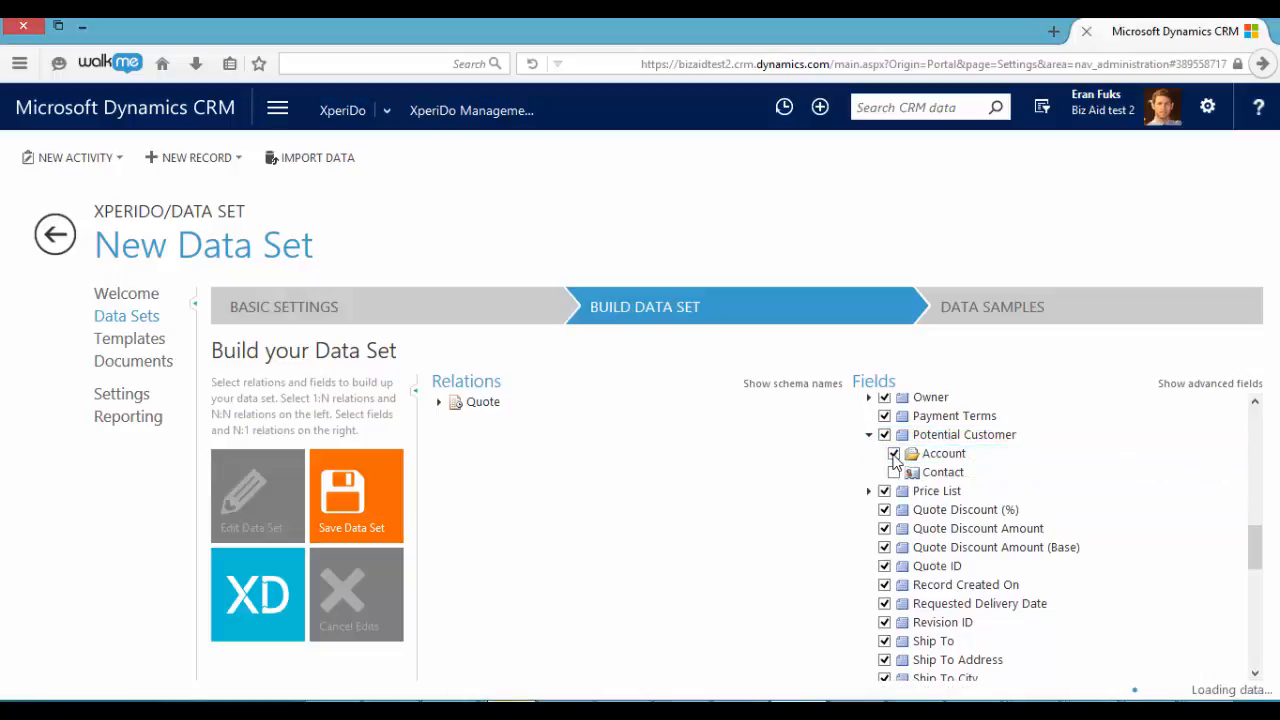
pyautogui.click(894, 473)
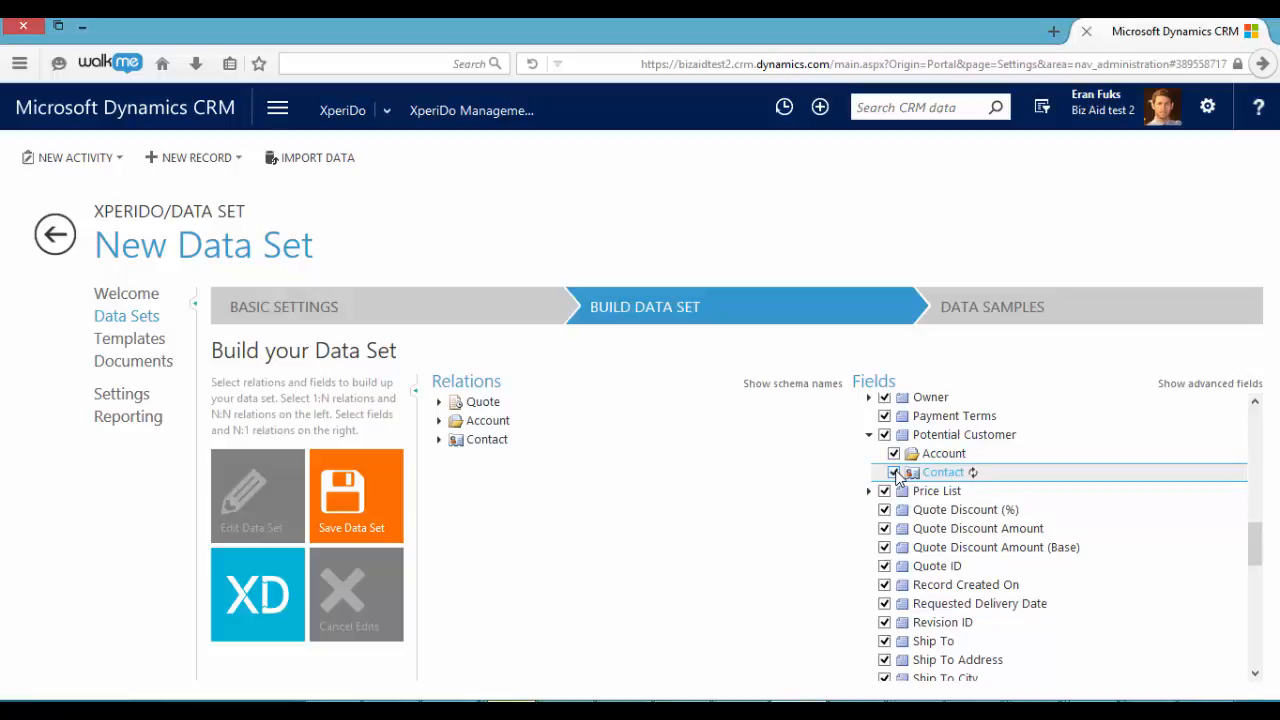
# Include the User entity under the quote's Owner field
pyautogui.scroll(3, 900, 478)
pyautogui.scroll(-2, 905, 500)
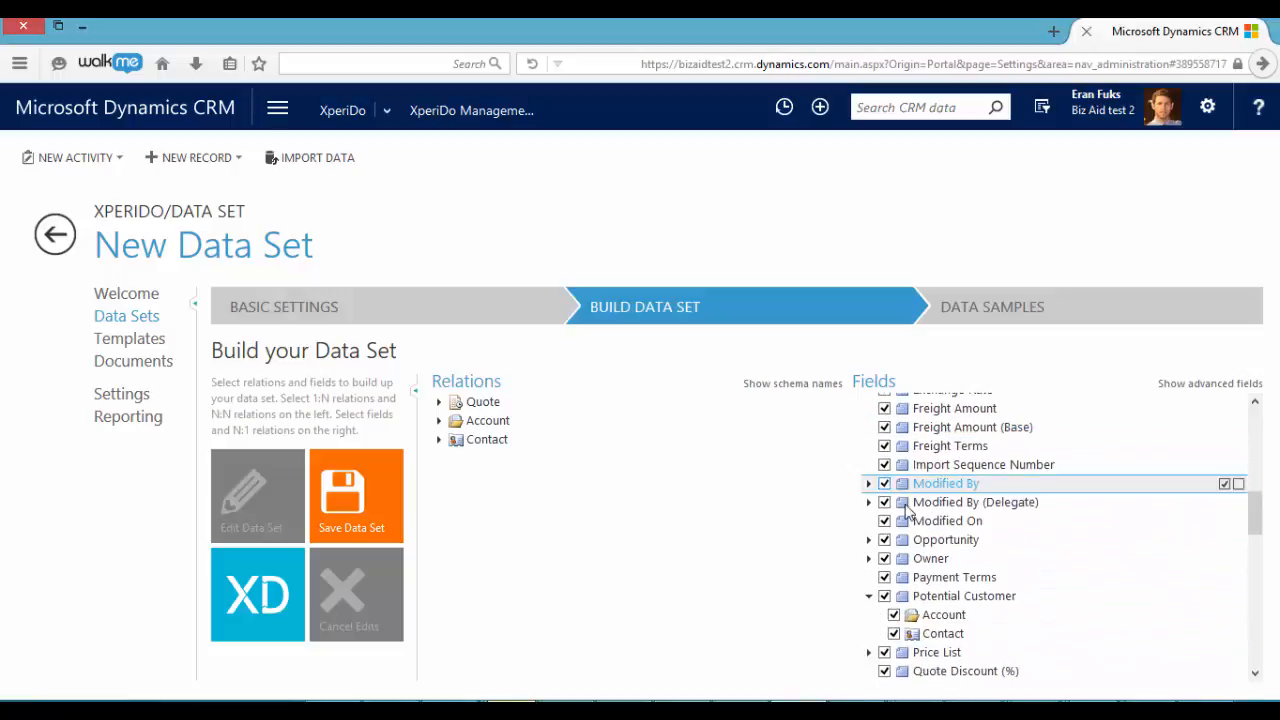
pyautogui.click(869, 559)
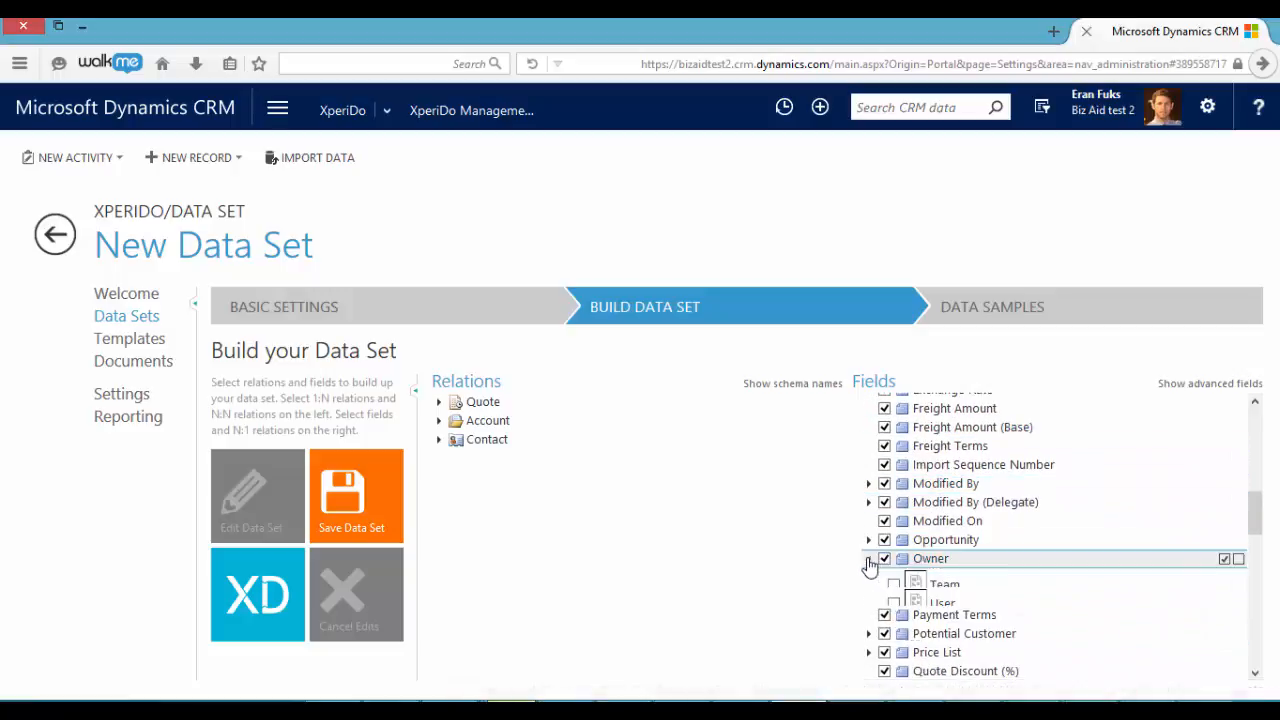
pyautogui.click(893, 596)
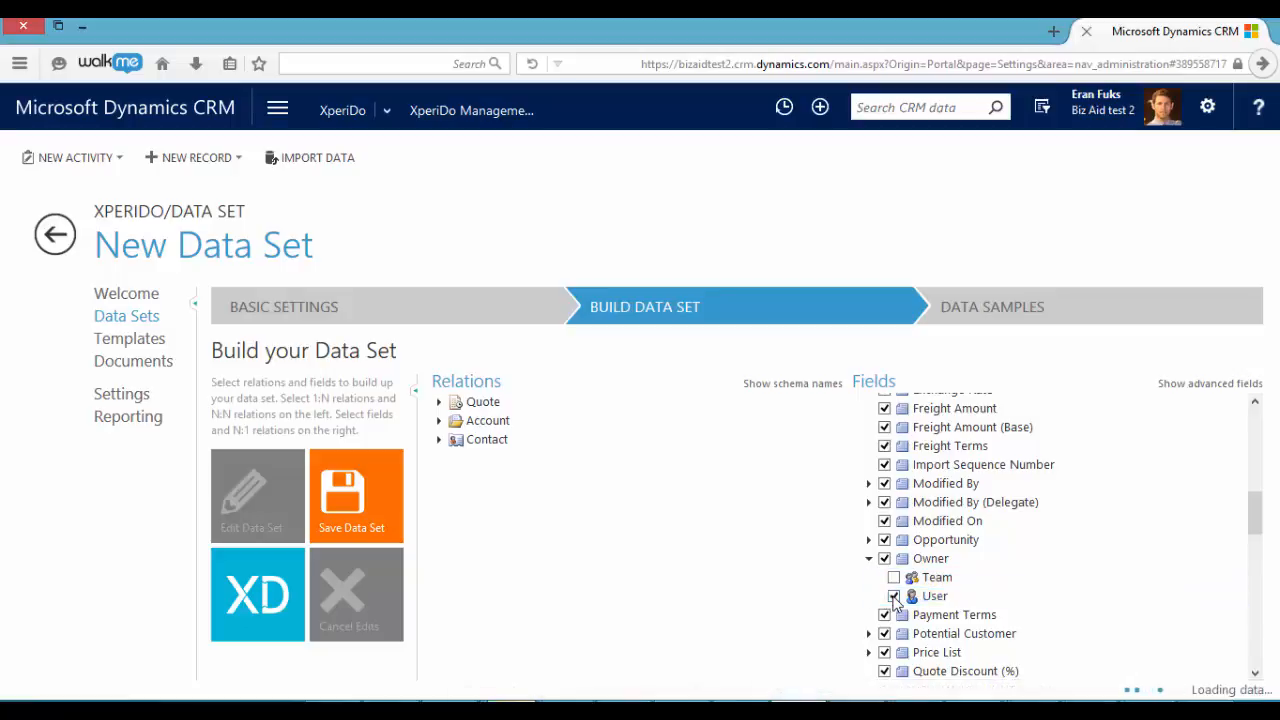
# Add the Quote Product (by 'quoteid') relation under Quote and save the data set
pyautogui.click(439, 405)
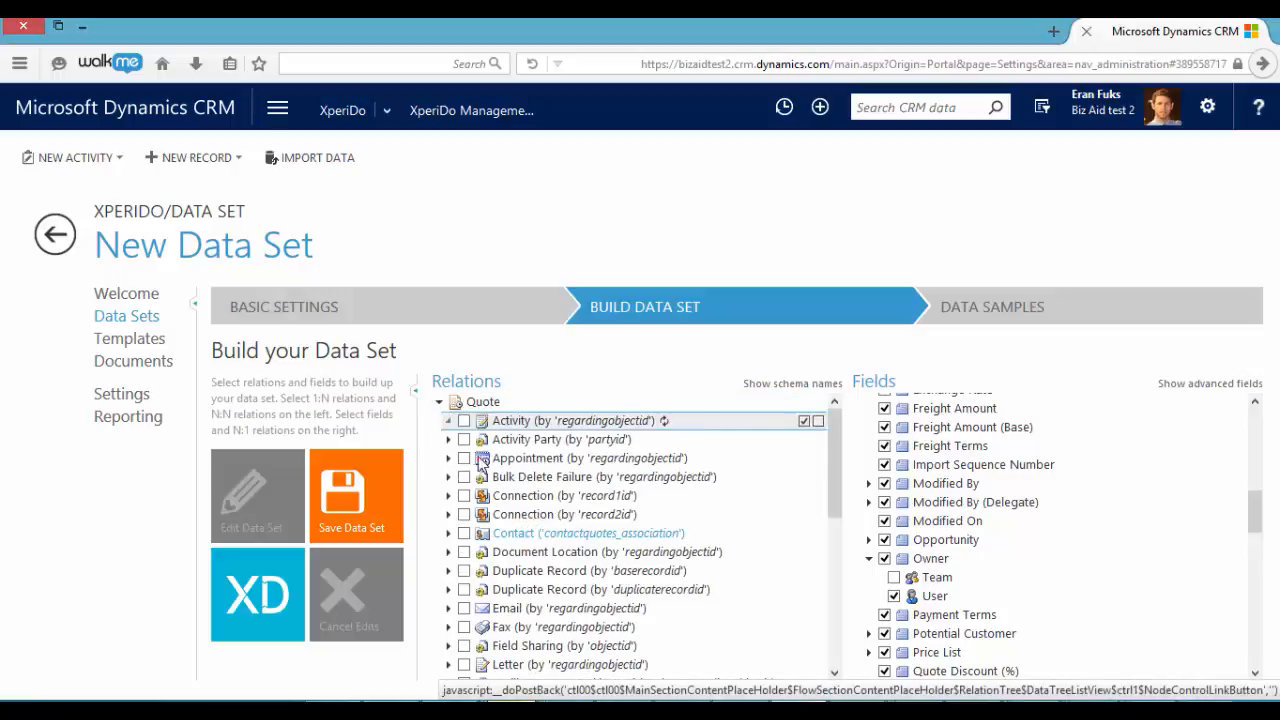
pyautogui.scroll(-4, 515, 500)
pyautogui.scroll(-2, 521, 522)
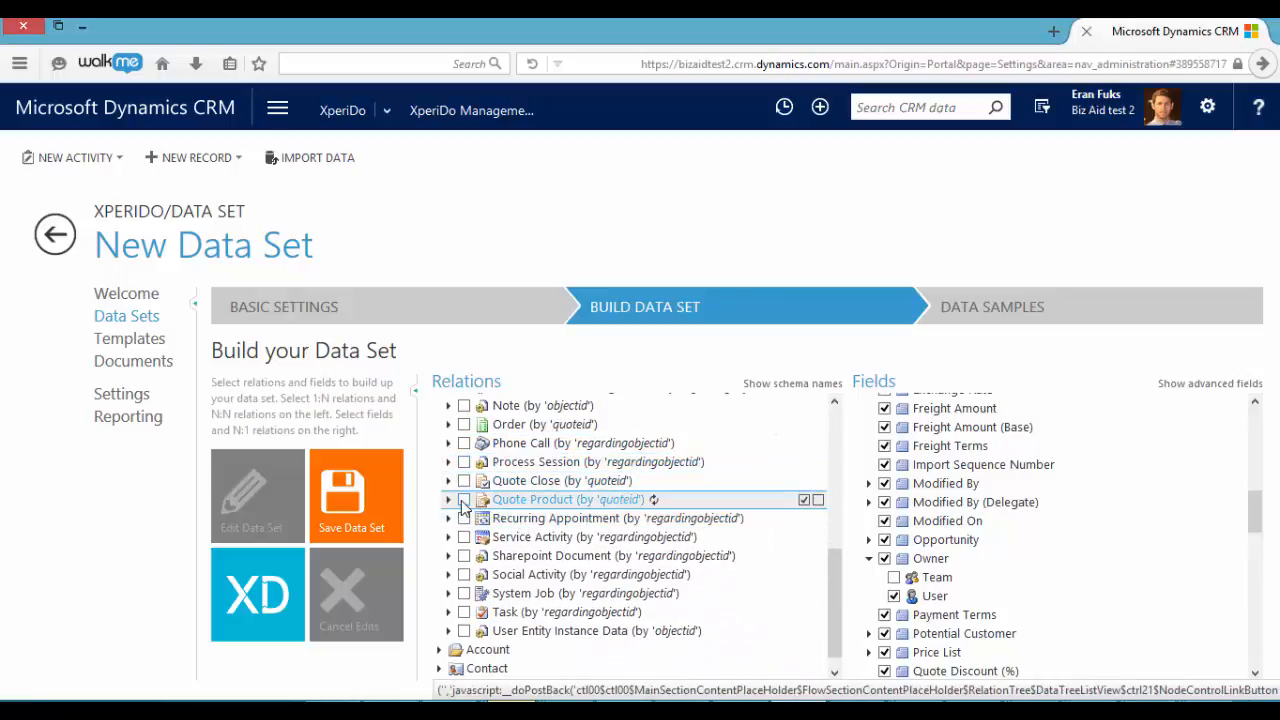
pyautogui.click(462, 502)
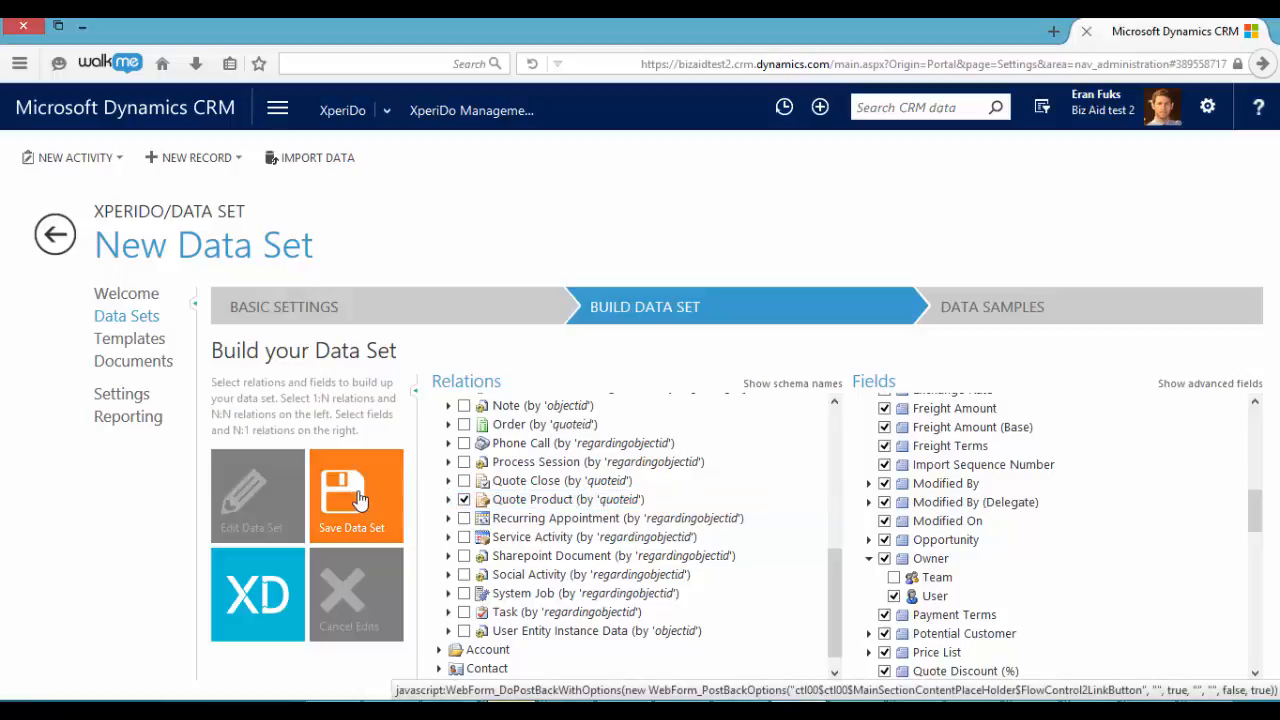
pyautogui.click(356, 497)
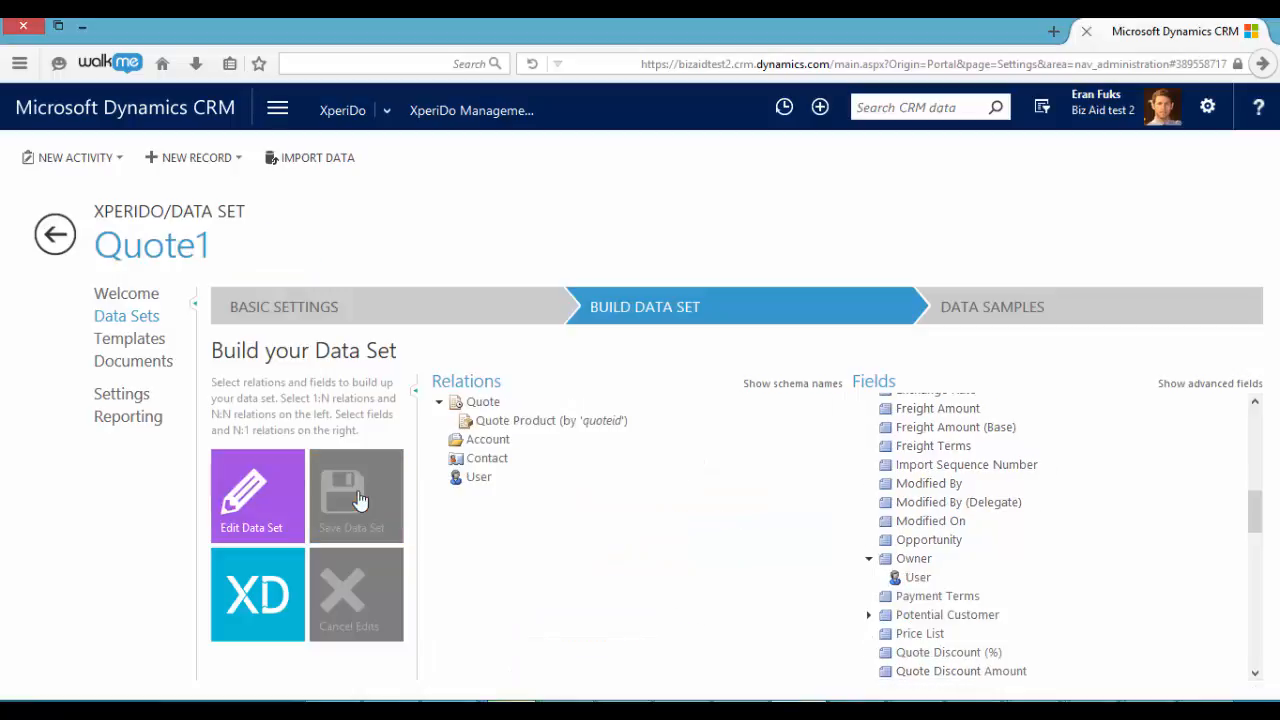
# Start a new standard template and set its display name to Quote1
pyautogui.click(130, 340)
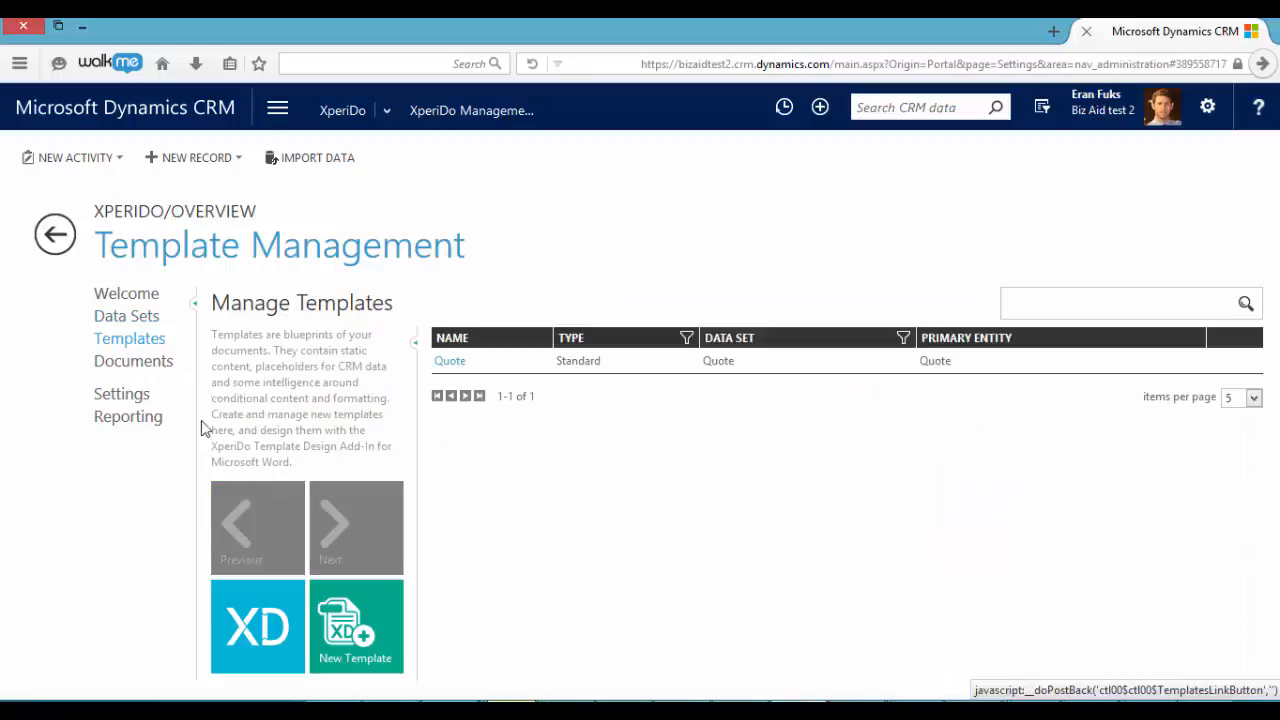
pyautogui.click(350, 627)
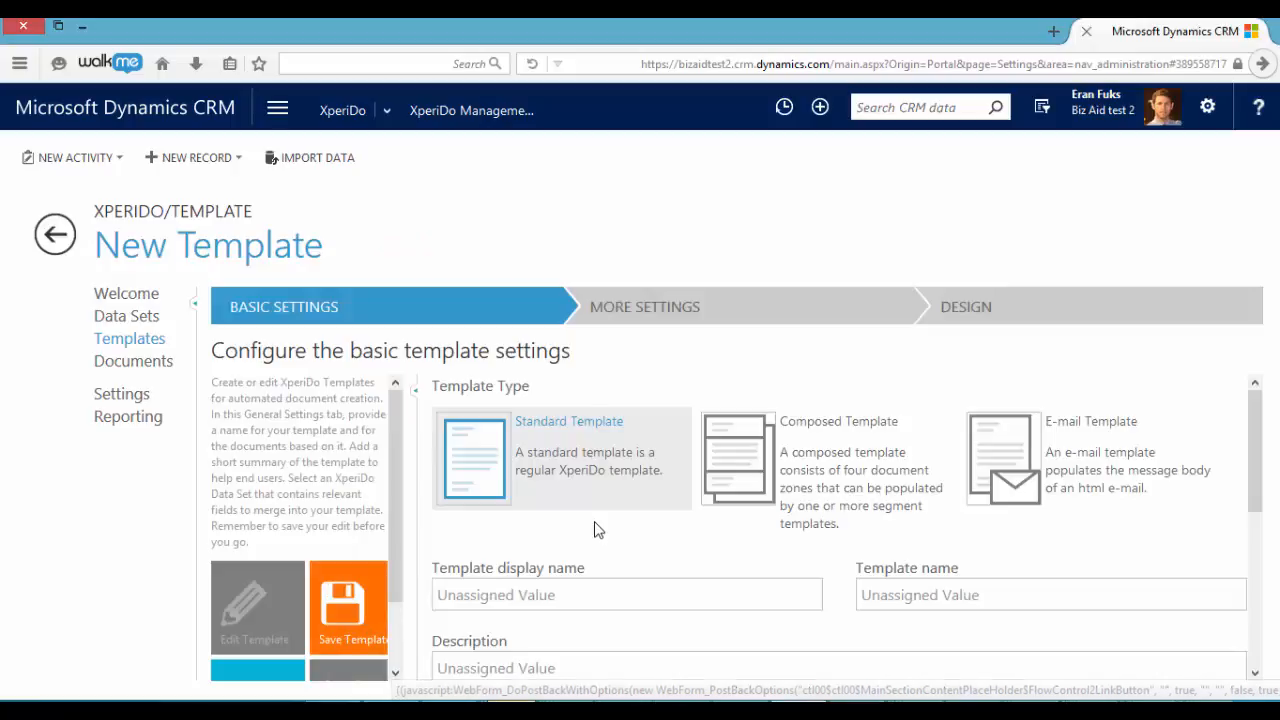
pyautogui.scroll(-1, 578, 498)
pyautogui.click(578, 498)
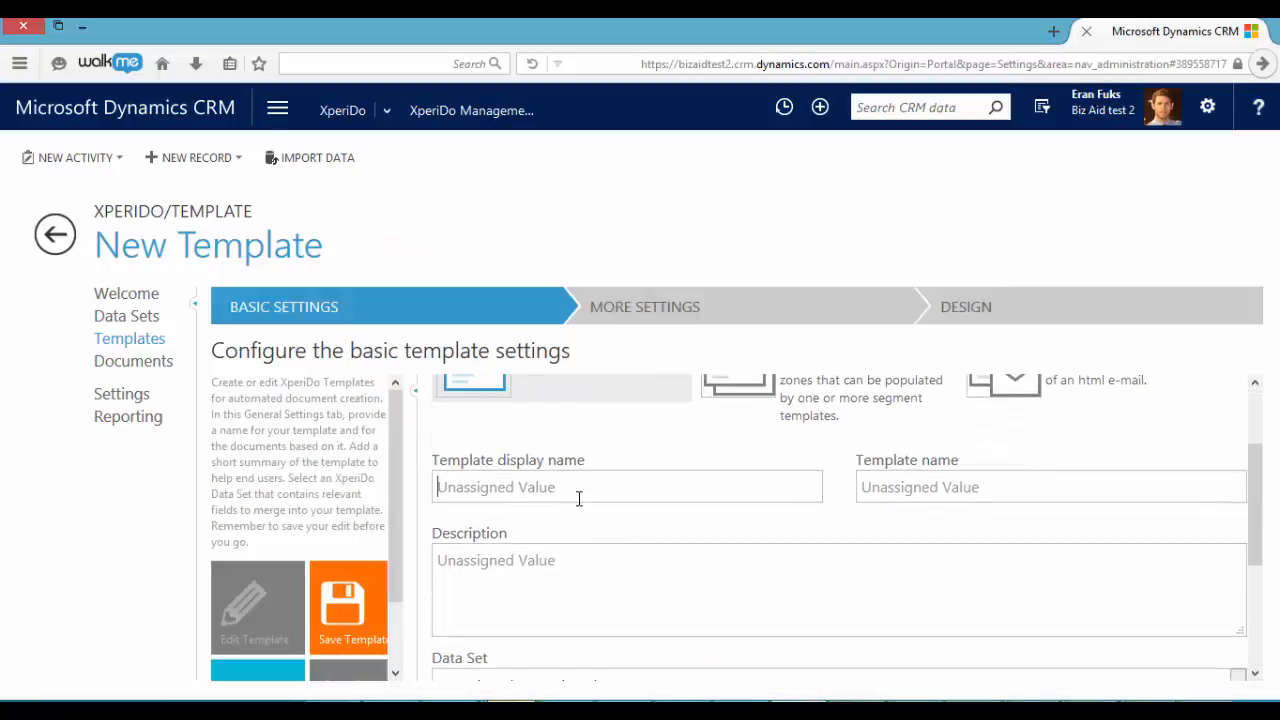
pyautogui.write('QUOTE')
pyautogui.press('BackSpace')
pyautogui.press('BackSpace')
pyautogui.press('BackSpace')
pyautogui.press('BackSpace')
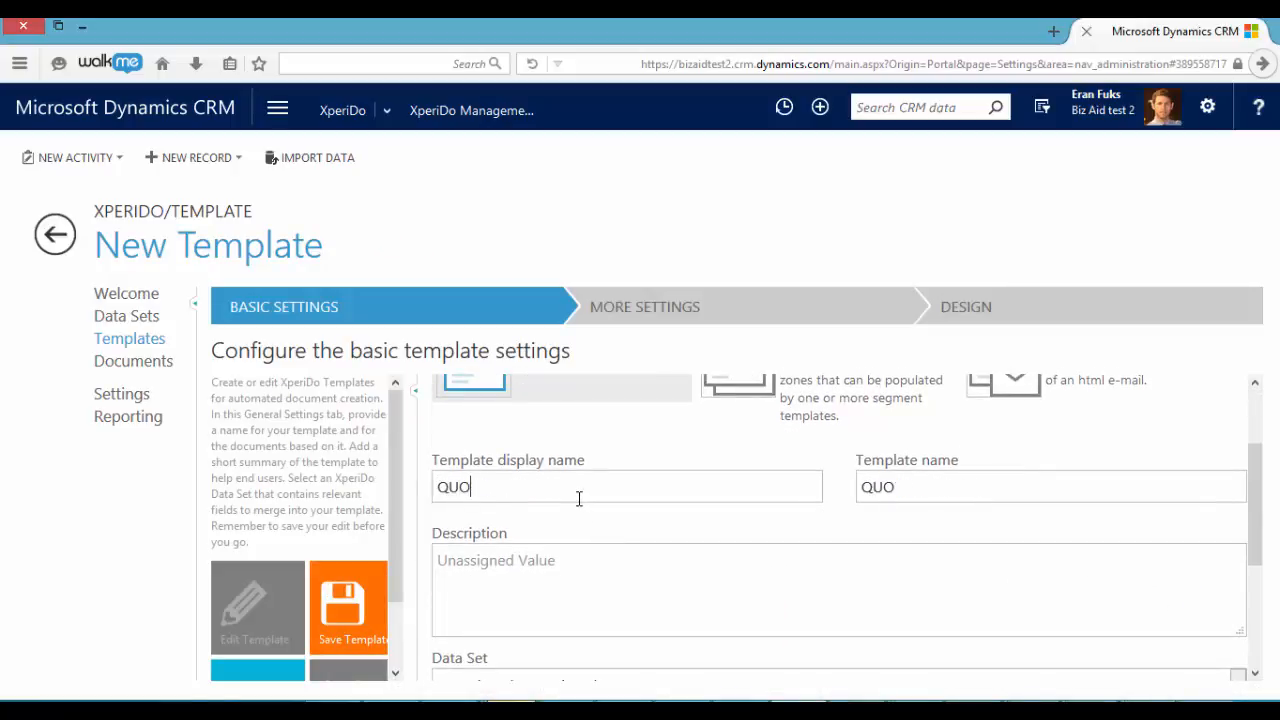
pyautogui.write('uote1')
# Base the template on the Quote1 data set
pyautogui.scroll(-1, 578, 498)
pyautogui.click(580, 554)
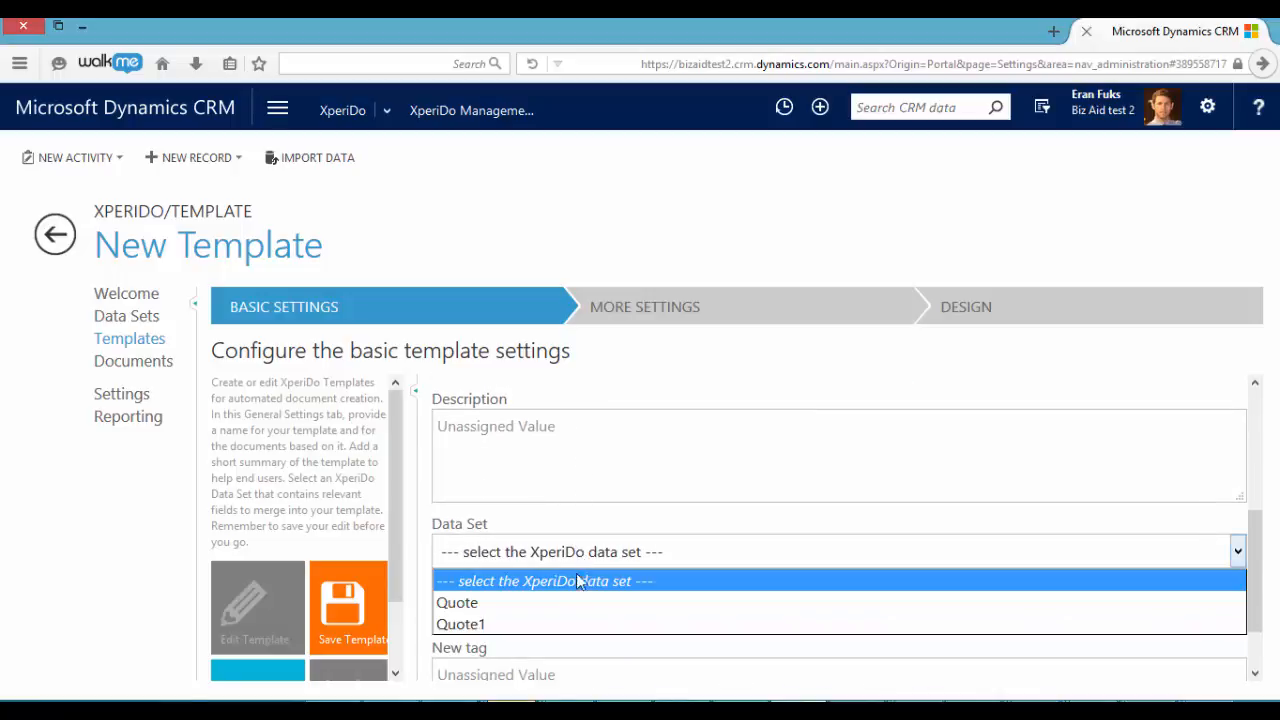
pyautogui.click(577, 624)
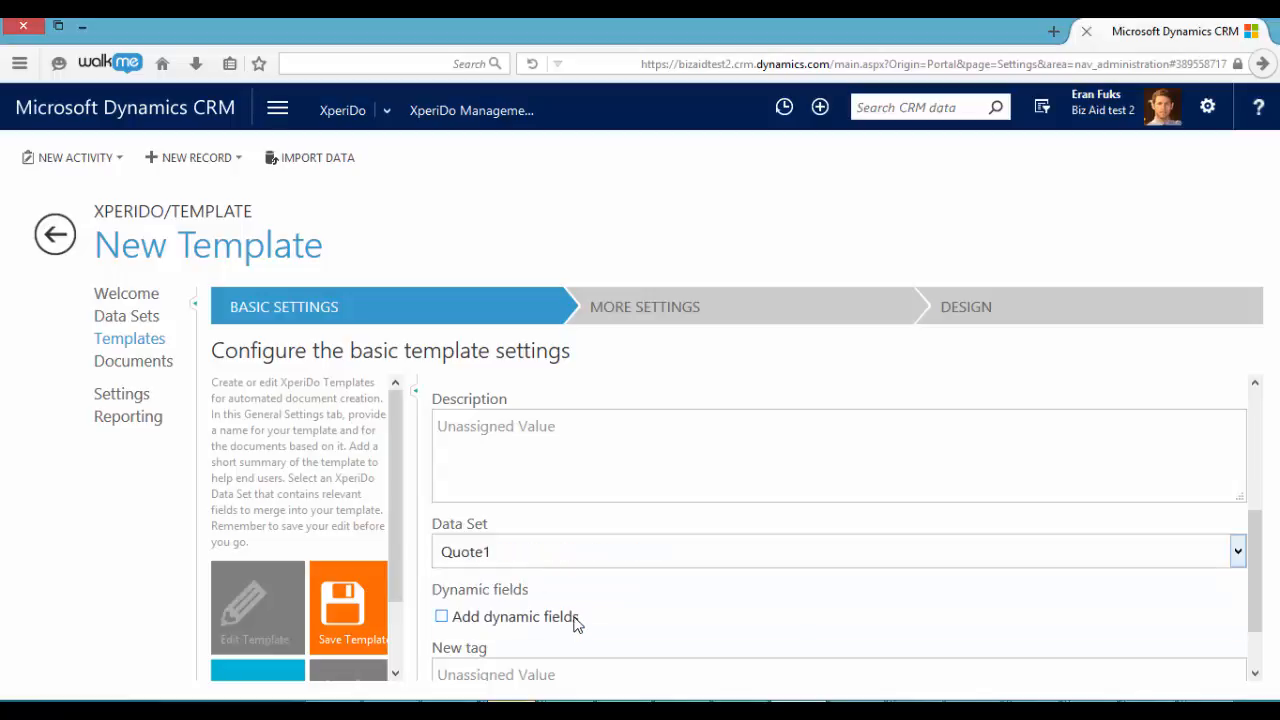
# Go through the template's additional settings, keeping the defaults, and open its design in Microsoft Word
pyautogui.click(637, 319)
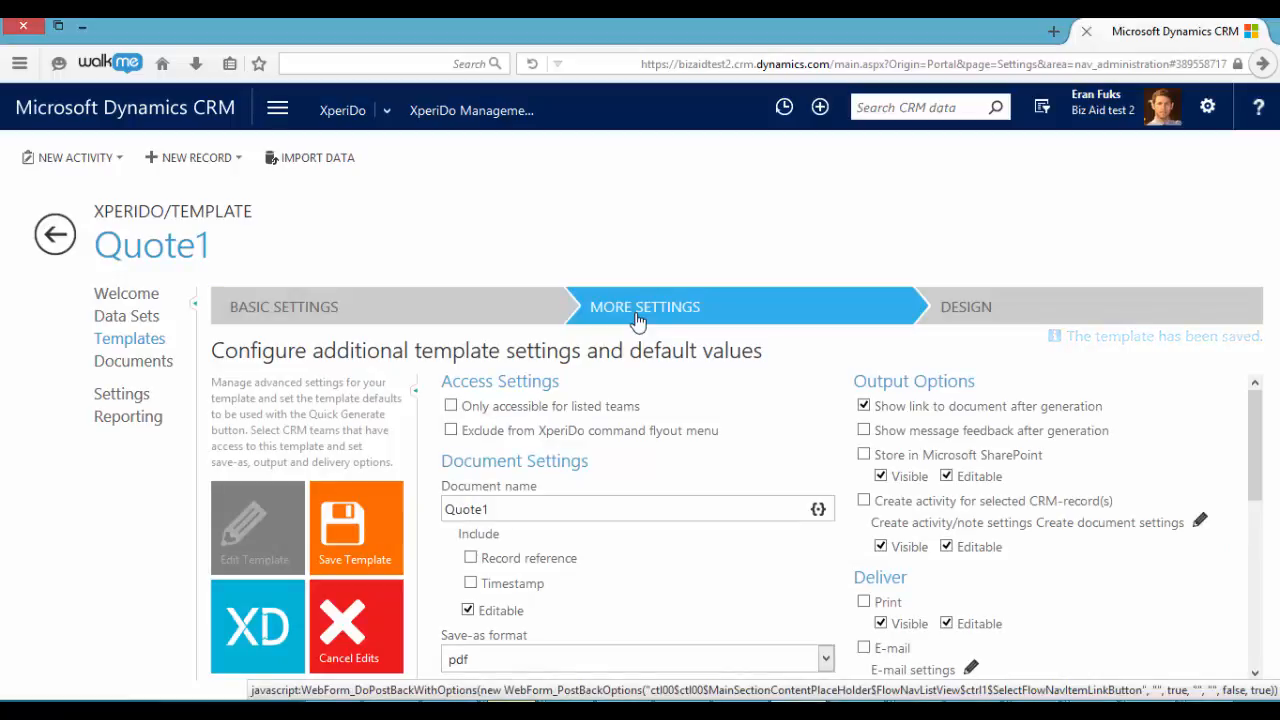
pyautogui.scroll(-1, 612, 481)
pyautogui.scroll(-1, 612, 481)
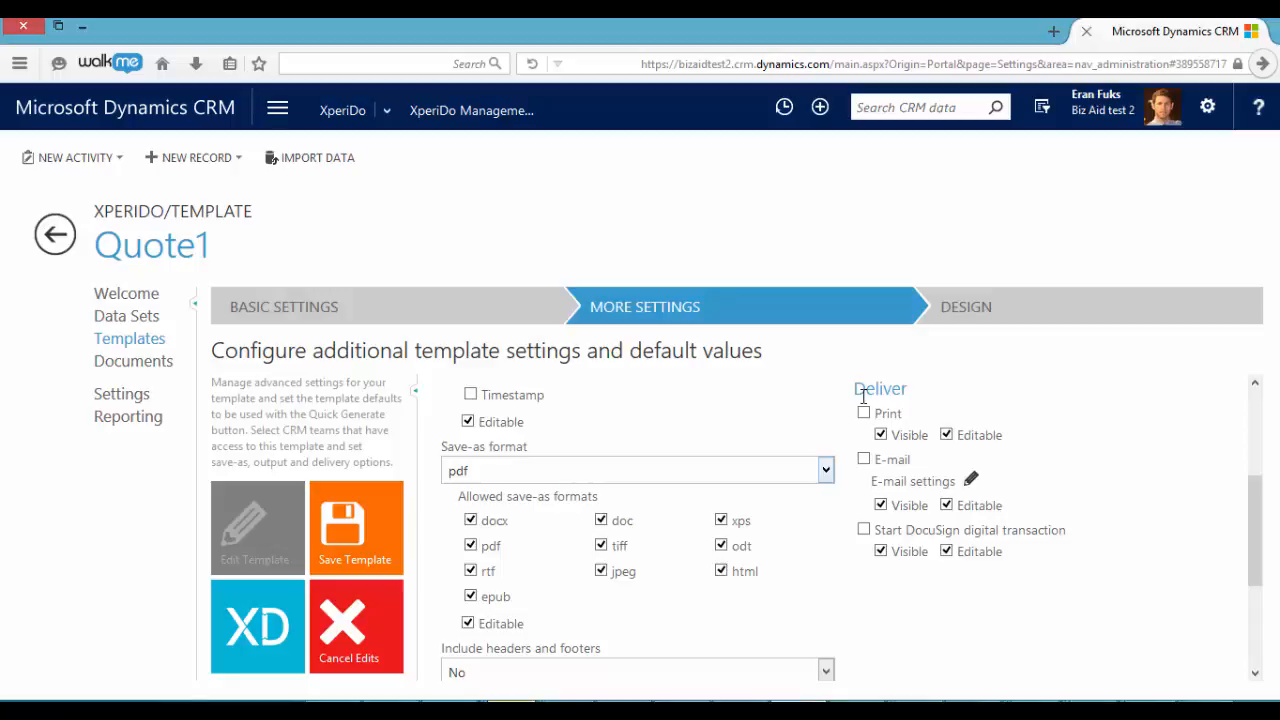
pyautogui.click(998, 316)
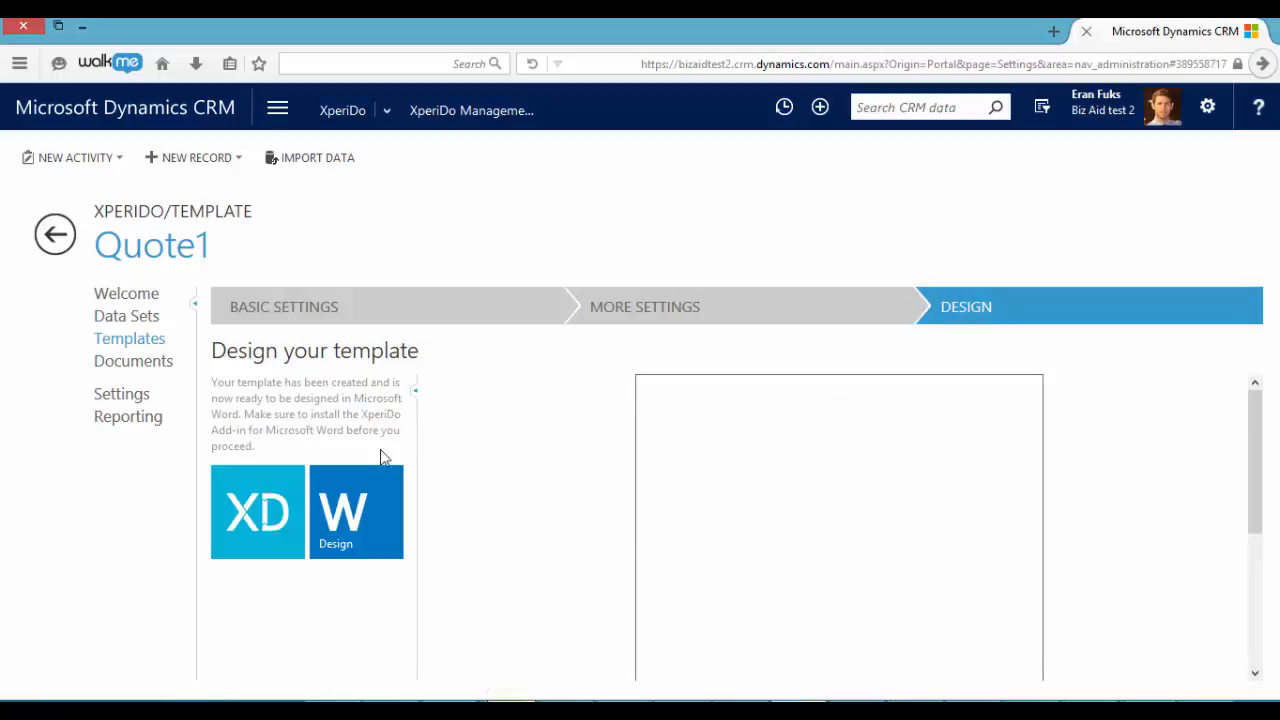
pyautogui.click(385, 490)
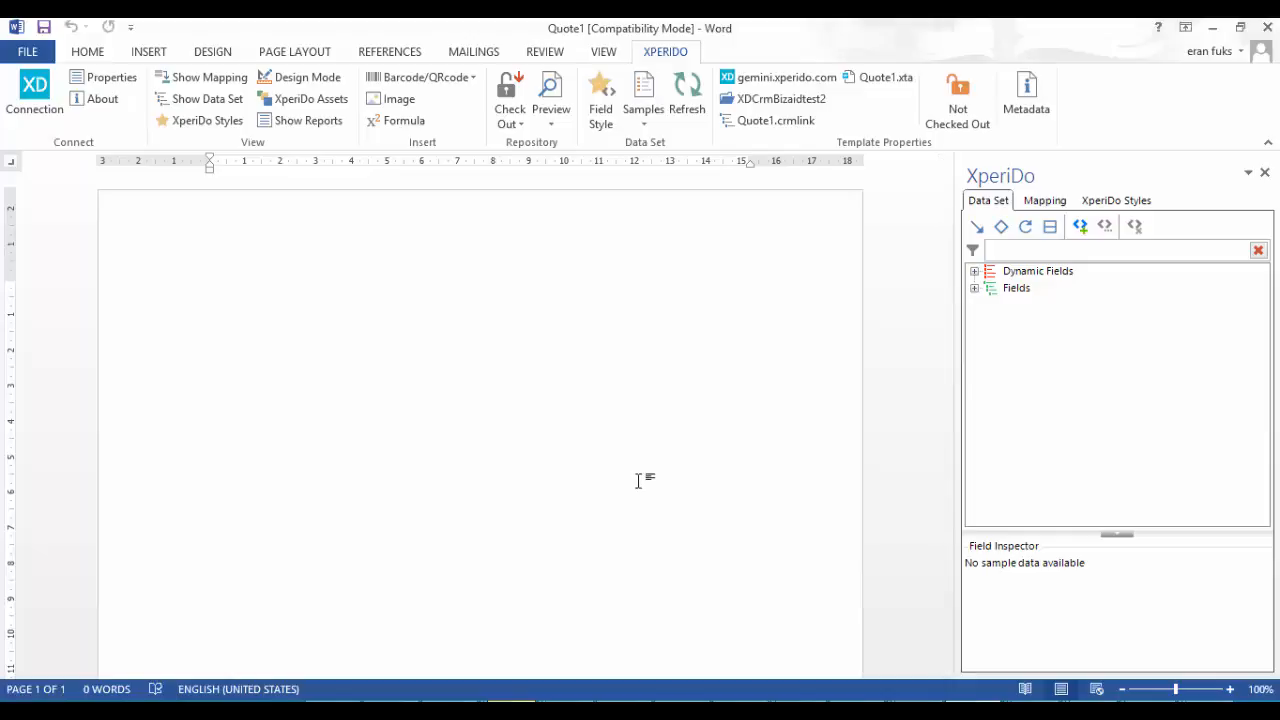
# Expand the Quote fields in the data set tree and paste the copied quotation letter into the blank document
pyautogui.click(975, 289)
pyautogui.click(993, 305)
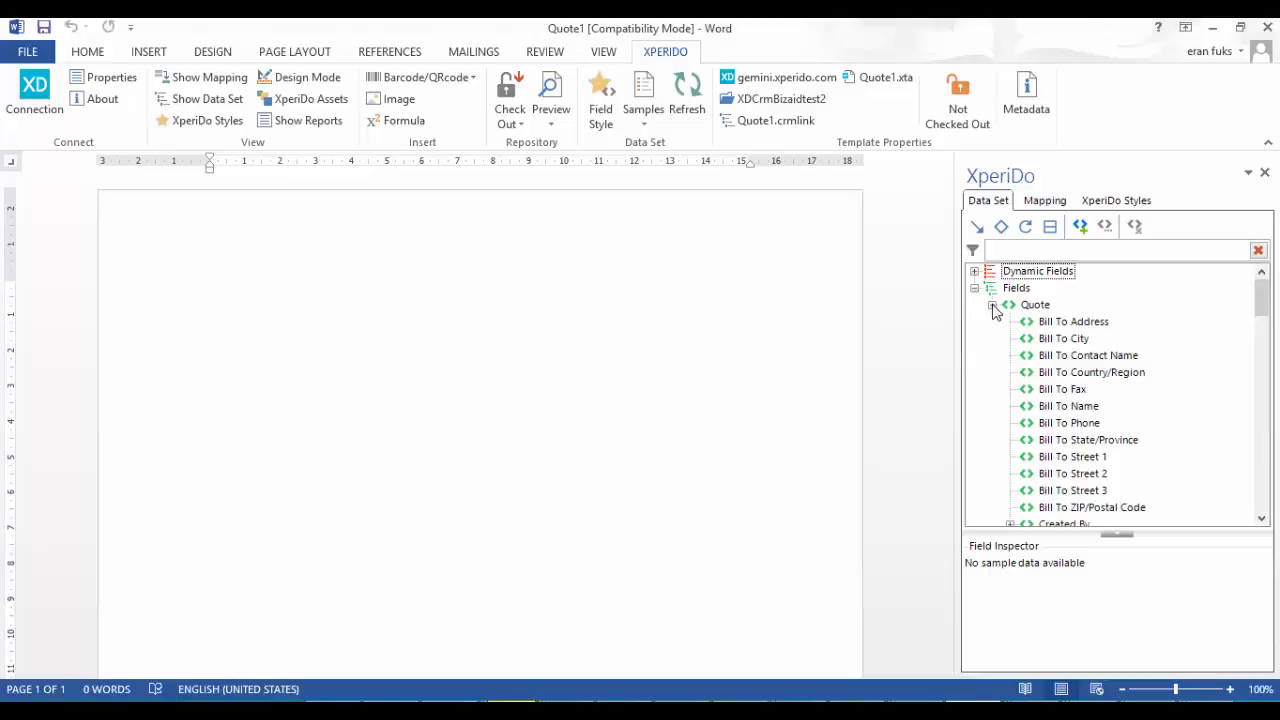
pyautogui.click(494, 352)
pyautogui.write('Dear    As we discussed, here is our preliminary price quotation for the delivery and assembly of solar power products at the premises of. If the quotation is on target, please let us know how you would like to proceed. If it is not, please let us know and we will try to quickly revise the quotation to reflect your needs.  We can arrange a payment schedule with low monthly payments tailored to your operating budget. Of course, our services can also be paid in full. But I urge you to hurry. Several of our major raw material suppliers have announced planned price increases. If their prices go up, so do ours.  Prices in this quotation are effective until. To ensure the lowest prices, please reply at your earliest convenience.  Sincerely,')
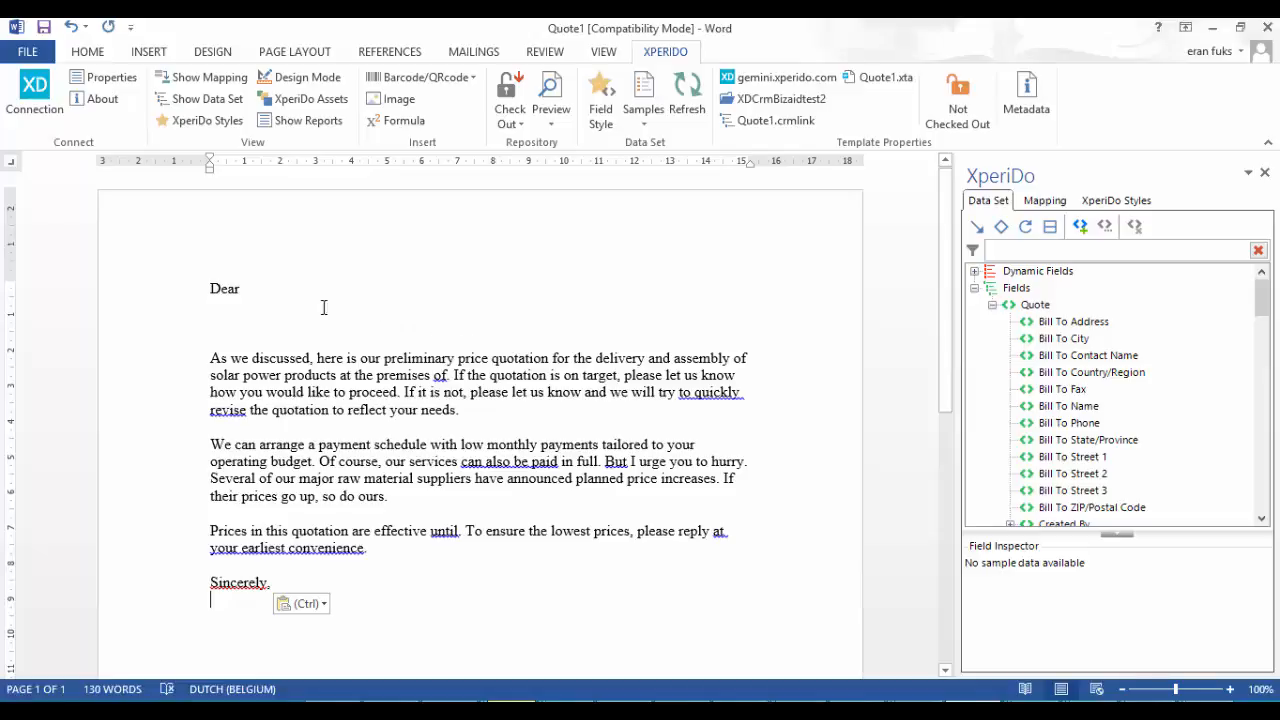
# Insert the name field of the potential customer account's Primary Contact after "Dear" in the Quote1 letter
pyautogui.doubleClick(257, 289)
pyautogui.click(257, 289)
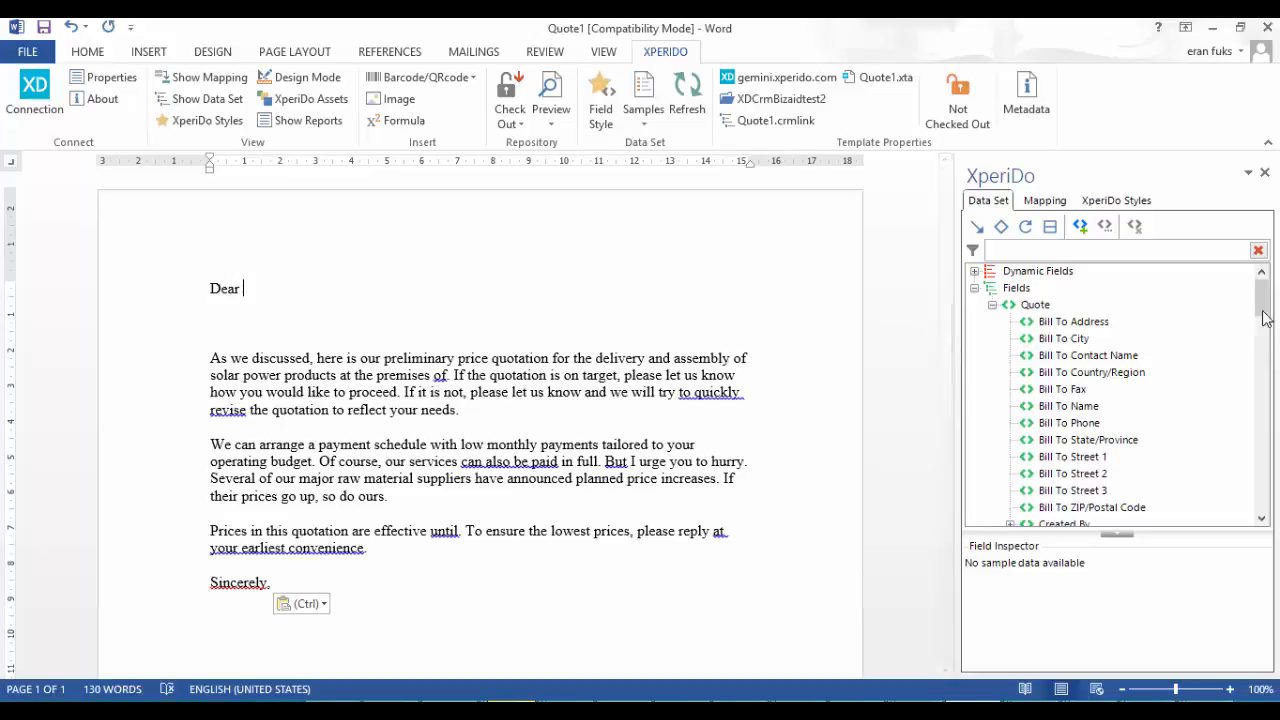
pyautogui.moveTo(1266, 309); pyautogui.dragTo(1262, 398)
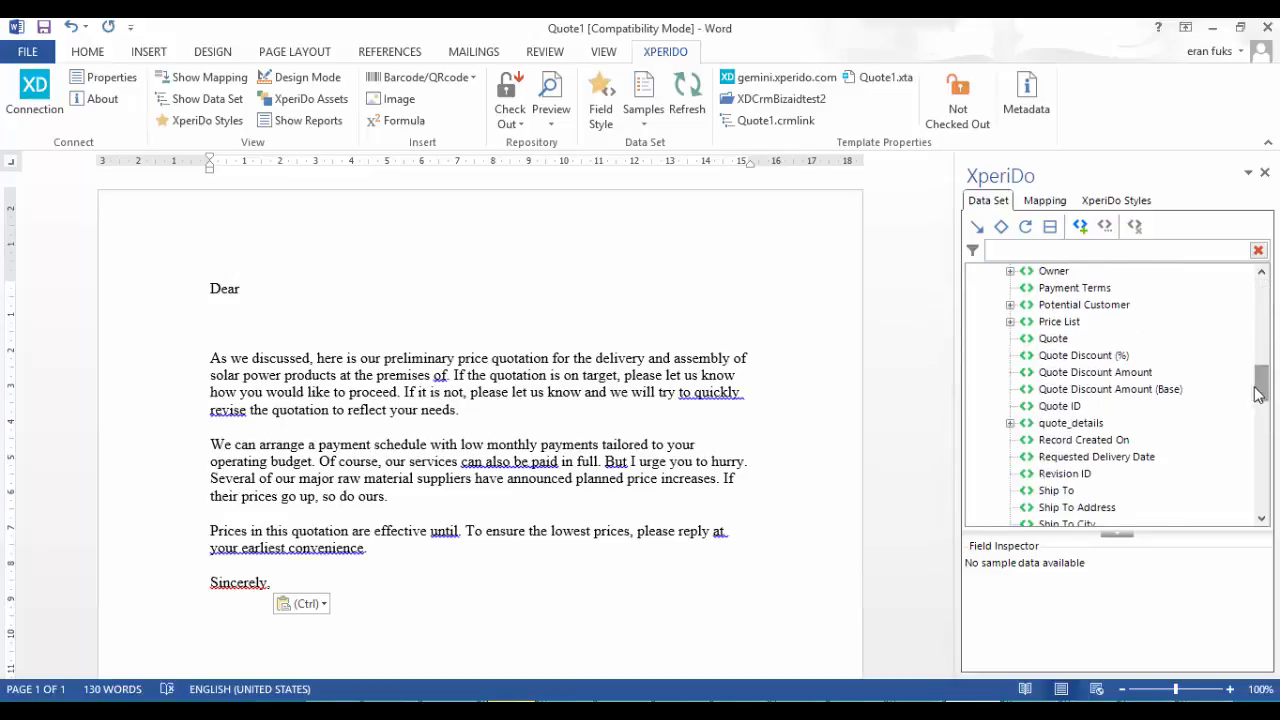
pyautogui.click(1010, 305)
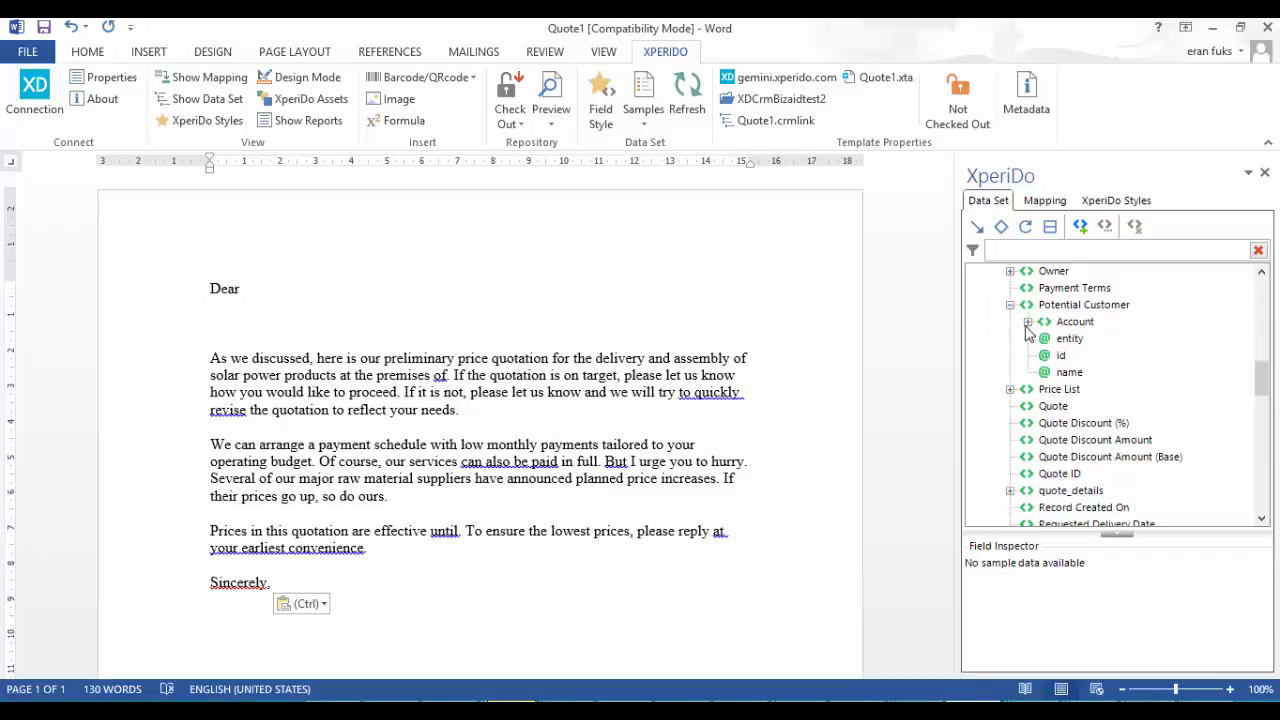
pyautogui.click(1027, 322)
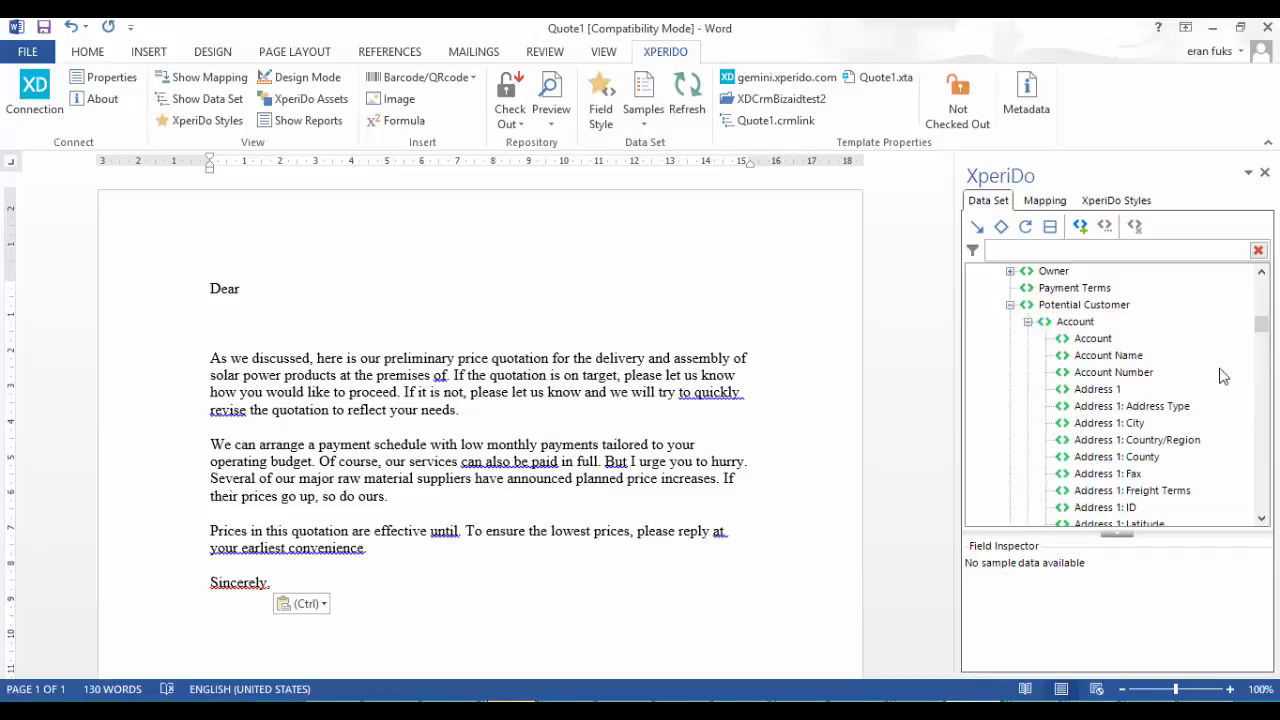
pyautogui.moveTo(1261, 337); pyautogui.dragTo(1266, 440)
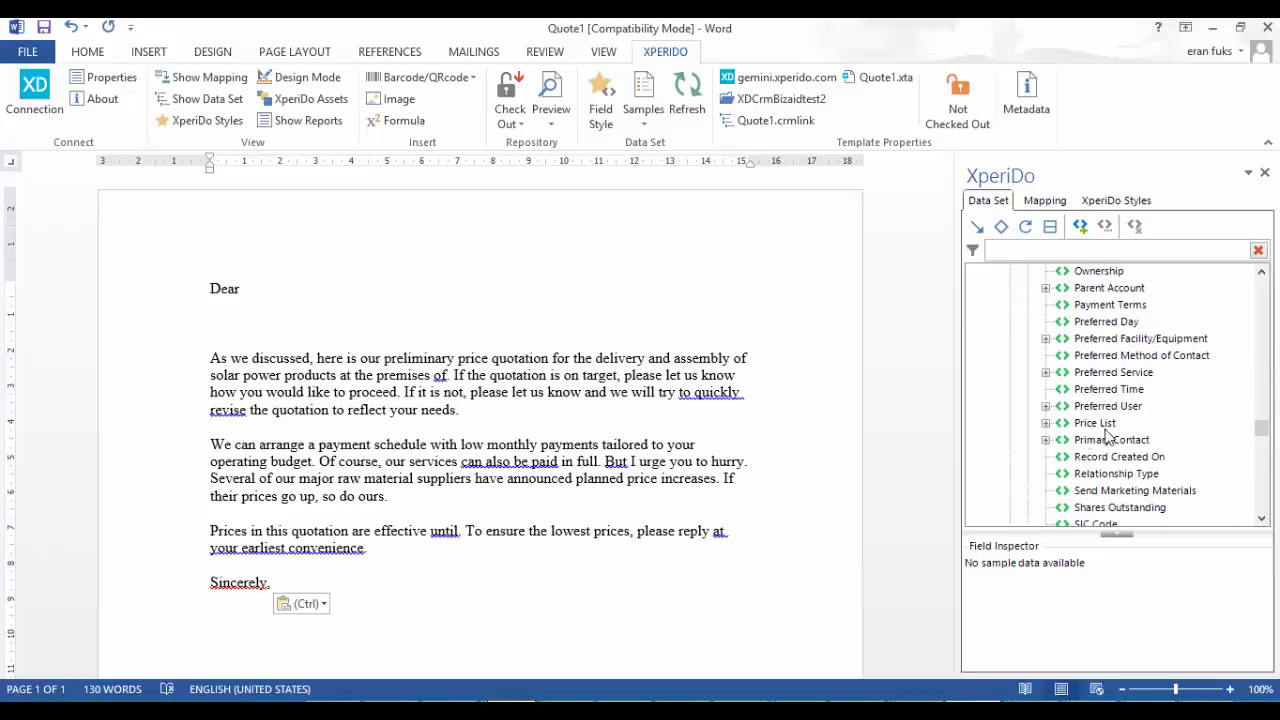
pyautogui.click(1045, 440)
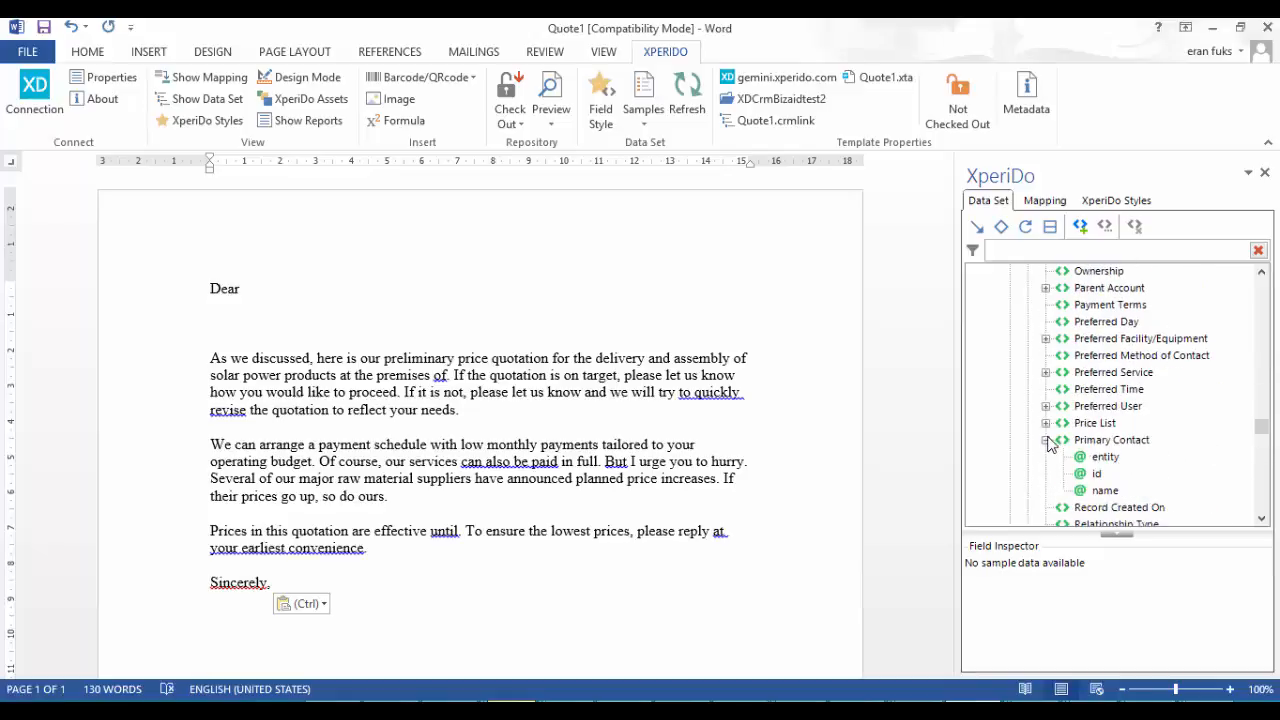
pyautogui.doubleClick(1104, 490)
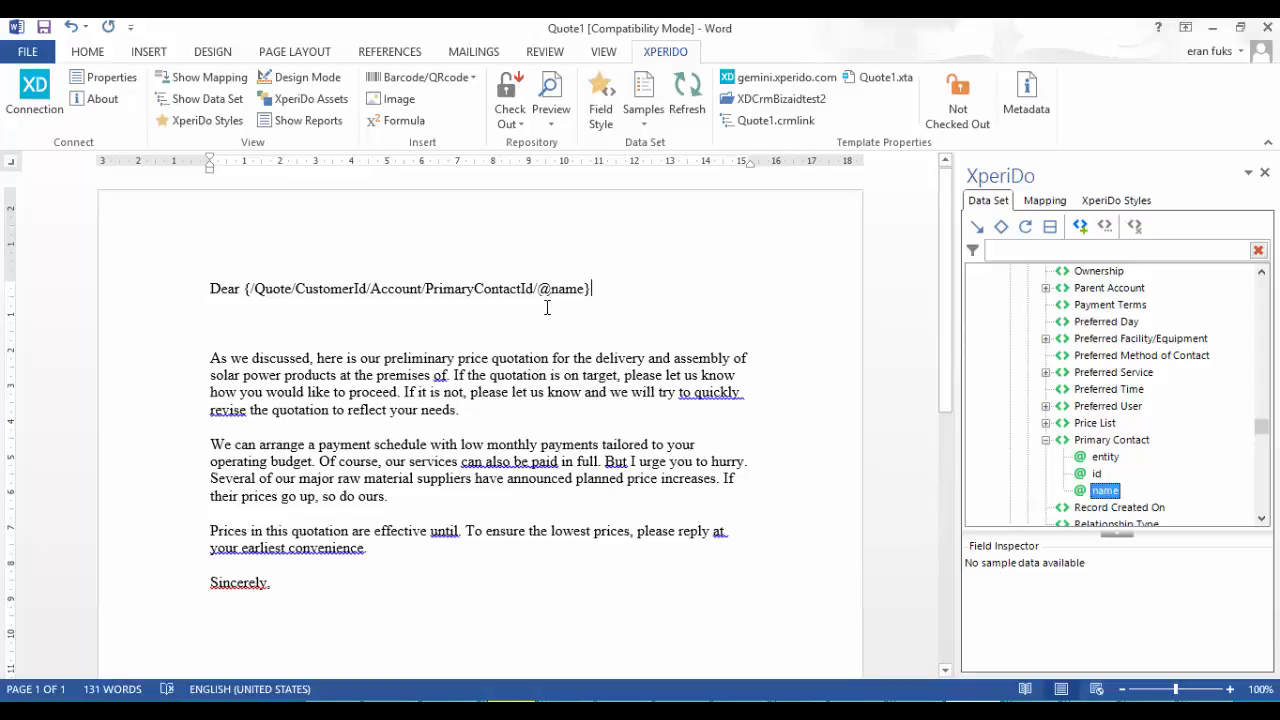
# Switch to Dynamics CRM, open the existing Quote template's design in Word, and look over its quotation table
pyautogui.click(1216, 31)
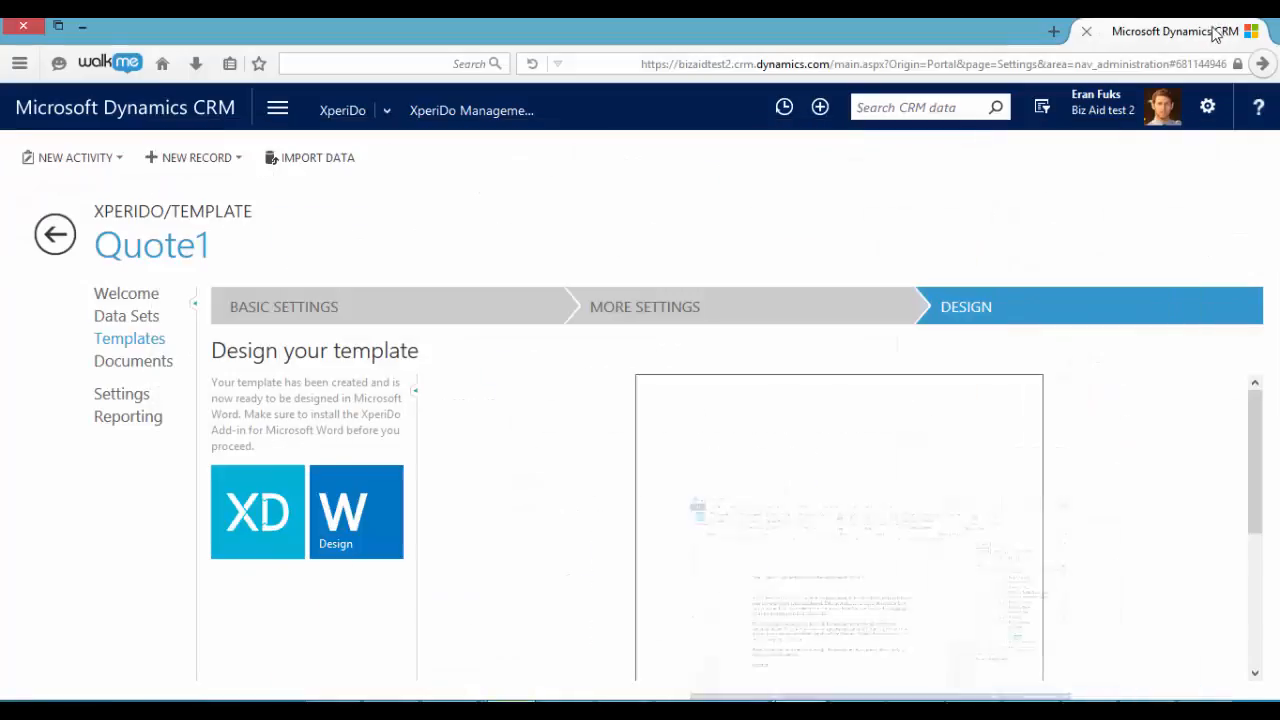
pyautogui.click(130, 339)
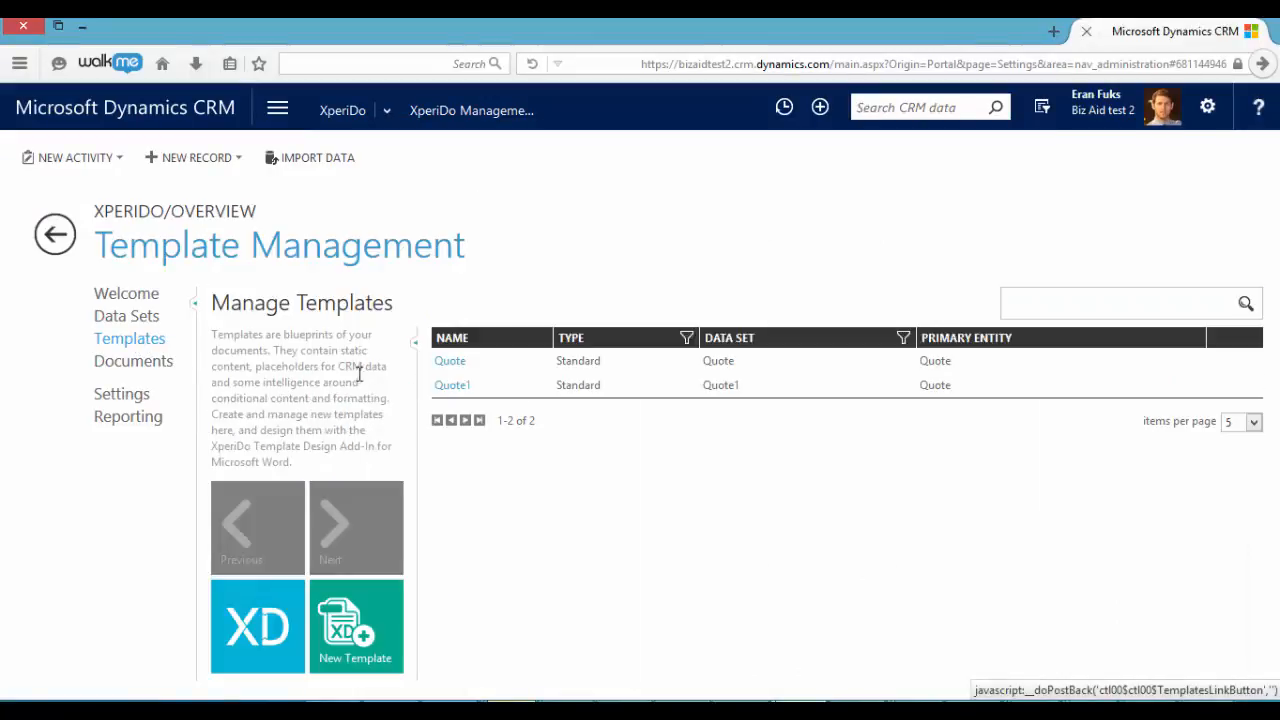
pyautogui.click(462, 366)
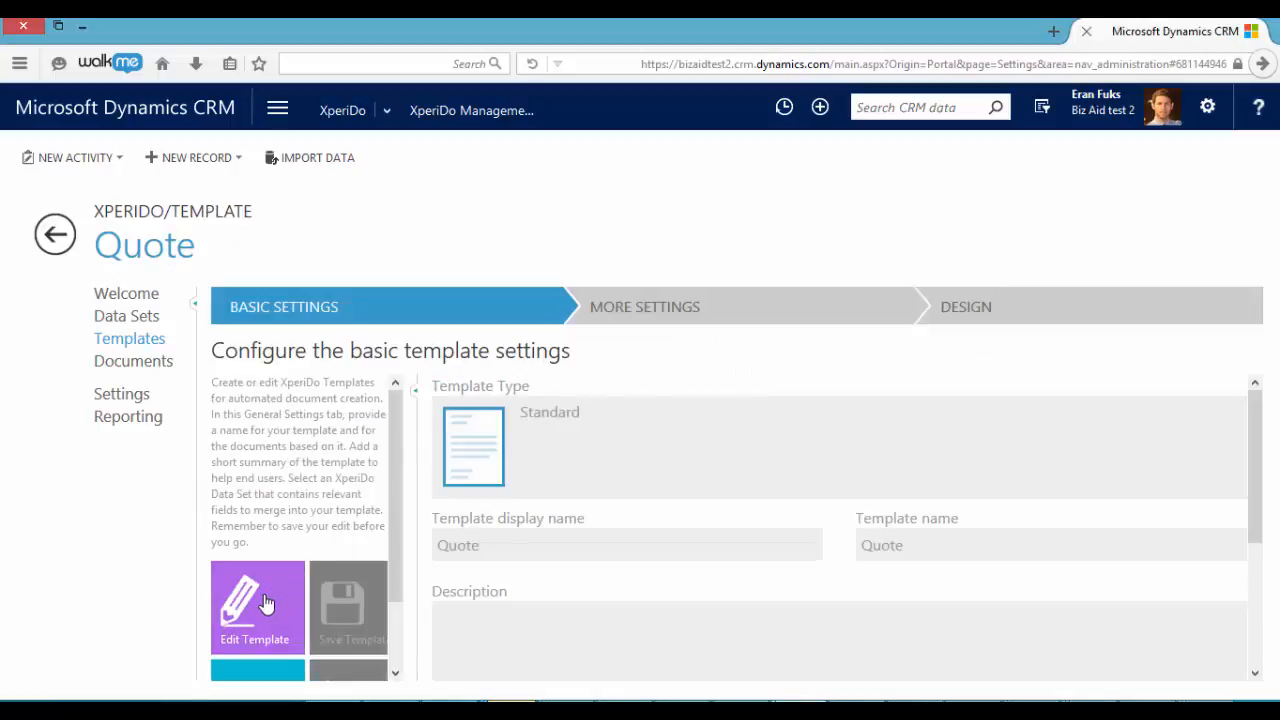
pyautogui.click(267, 603)
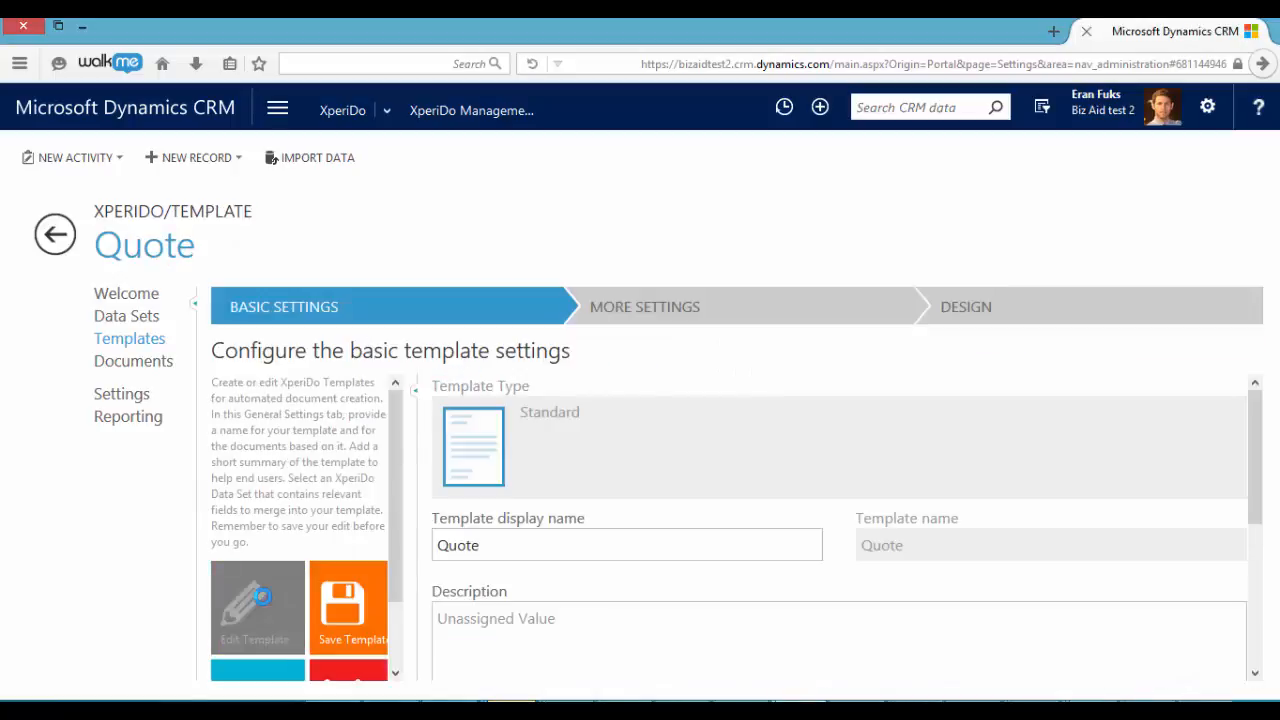
pyautogui.click(1025, 312)
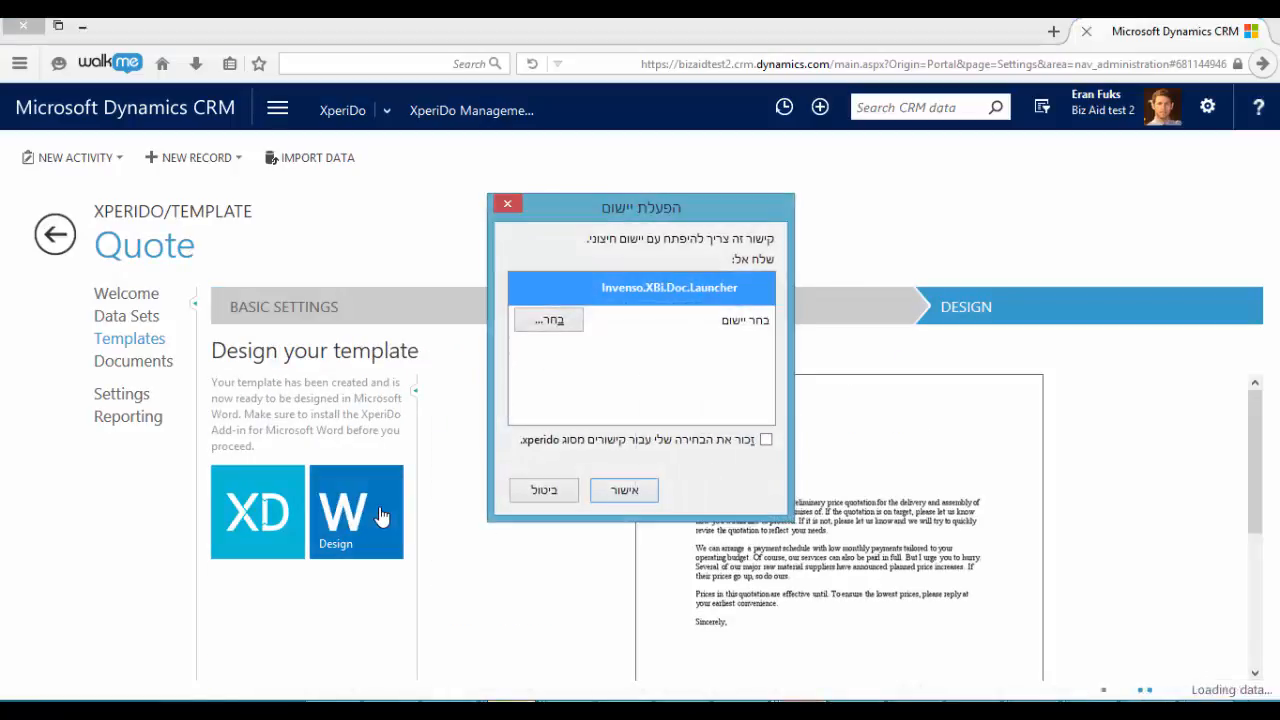
pyautogui.click(625, 491)
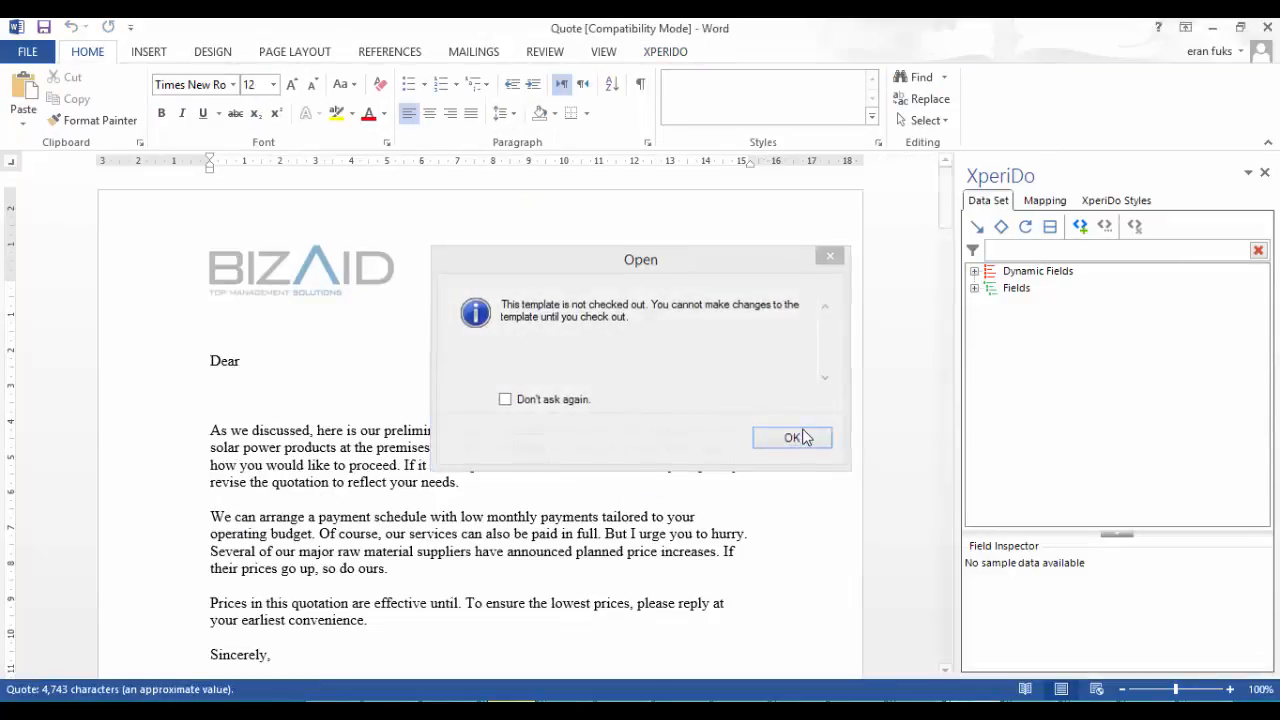
pyautogui.click(806, 436)
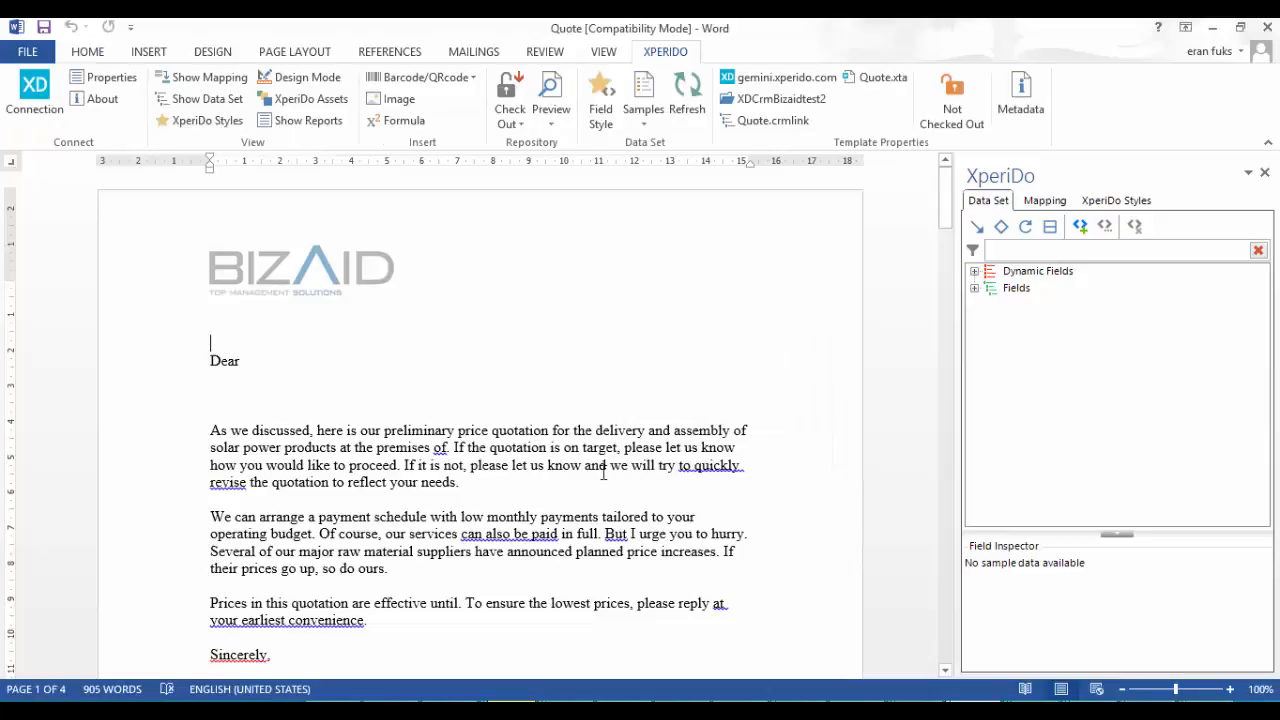
pyautogui.scroll(-20, 604, 472)
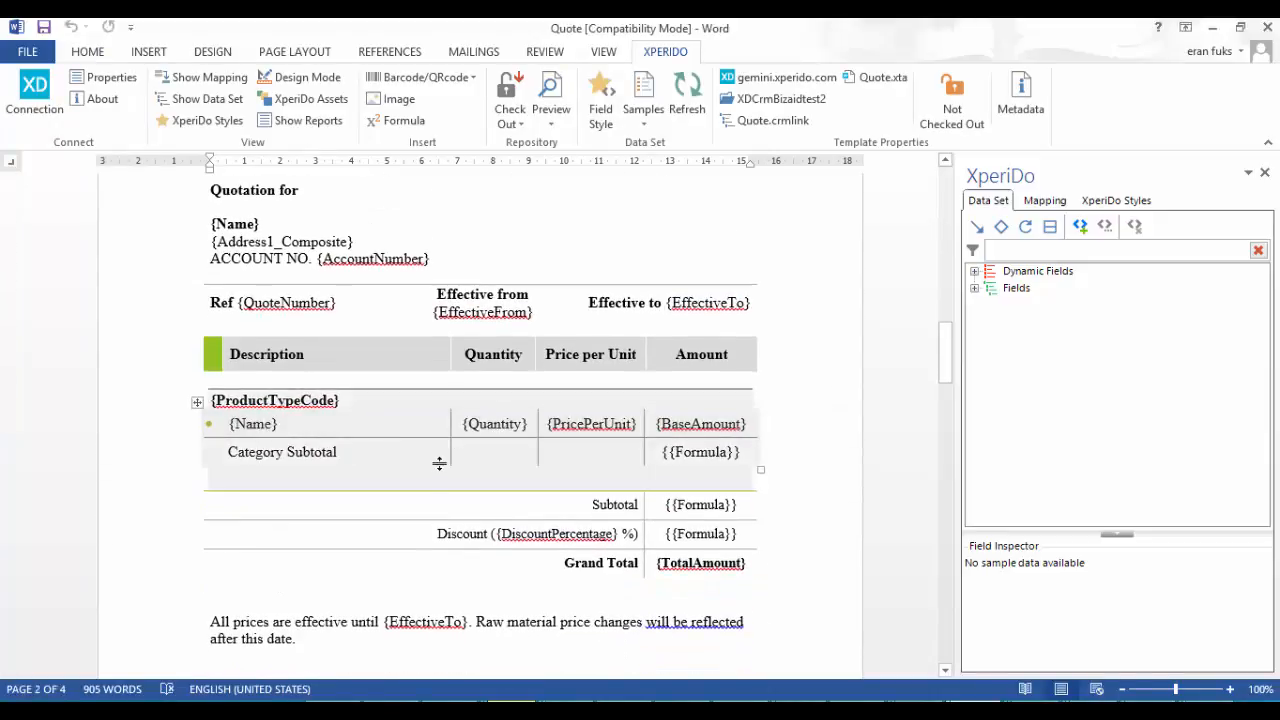
pyautogui.scroll(-1, 439, 463)
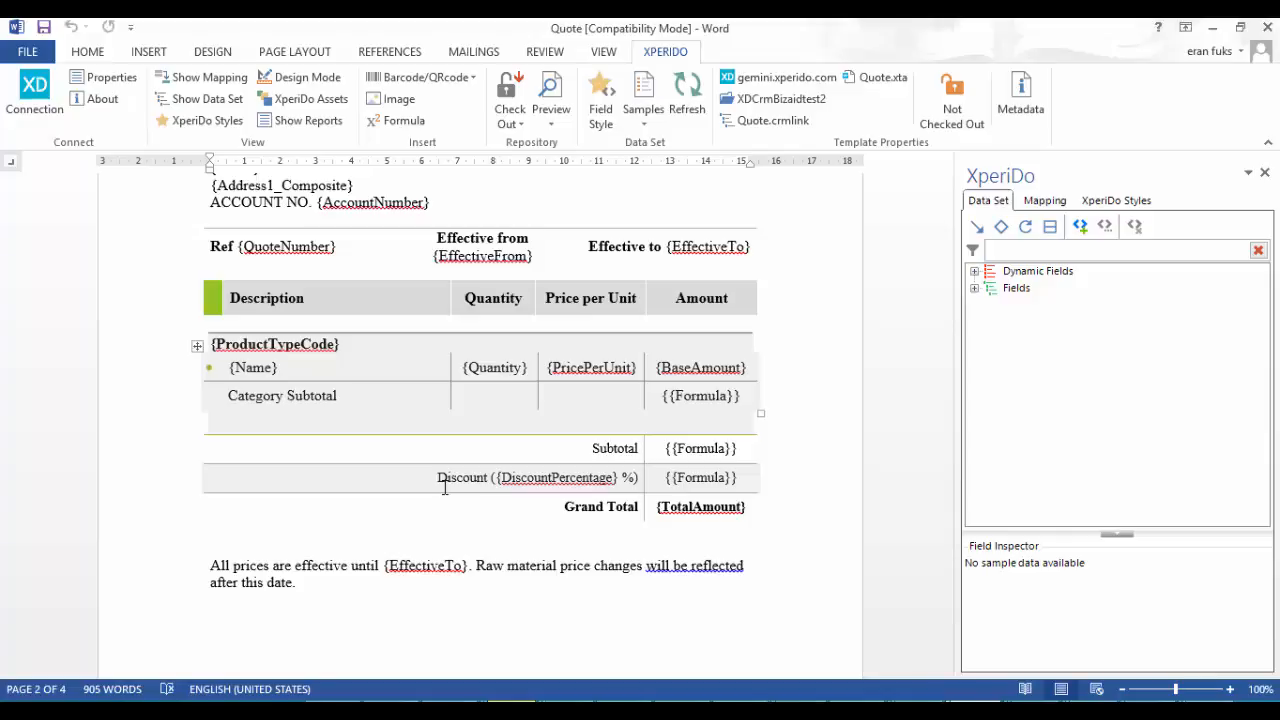
pyautogui.scroll(15, 456, 478)
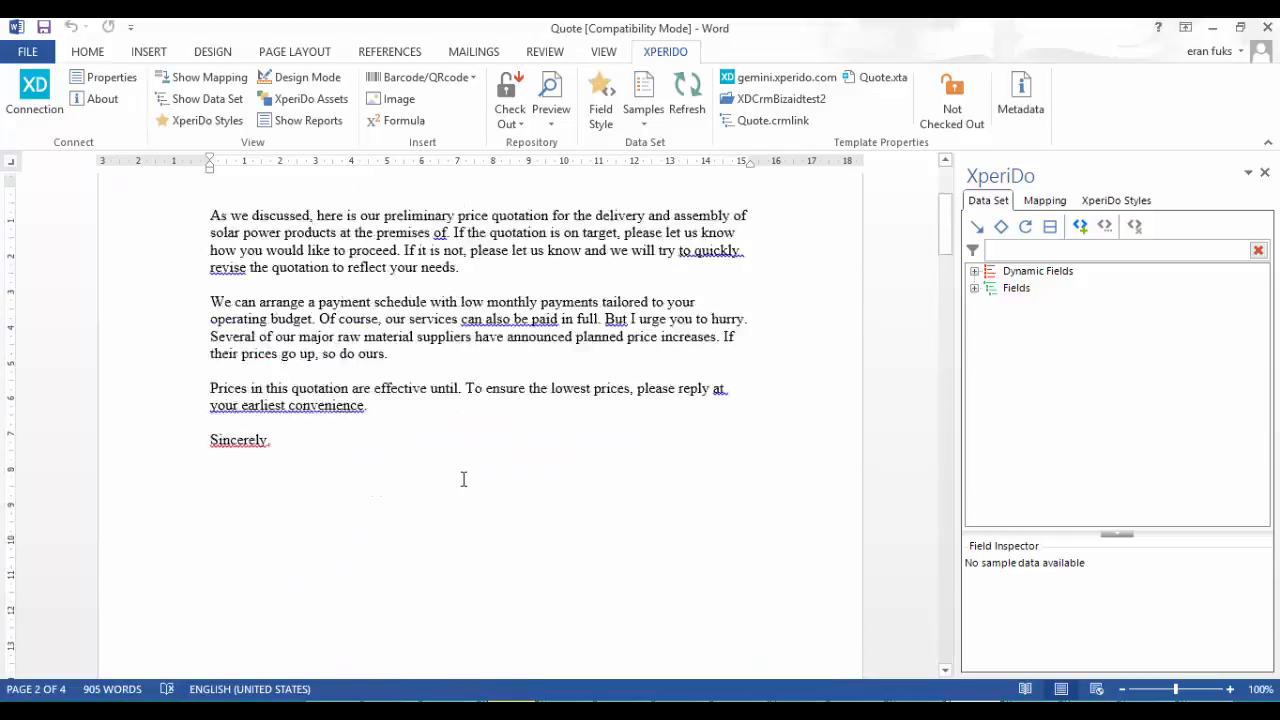
# Place the insertion point after "Dear" and browse the expanded Quote fields in the data set tree
pyautogui.doubleClick(264, 371)
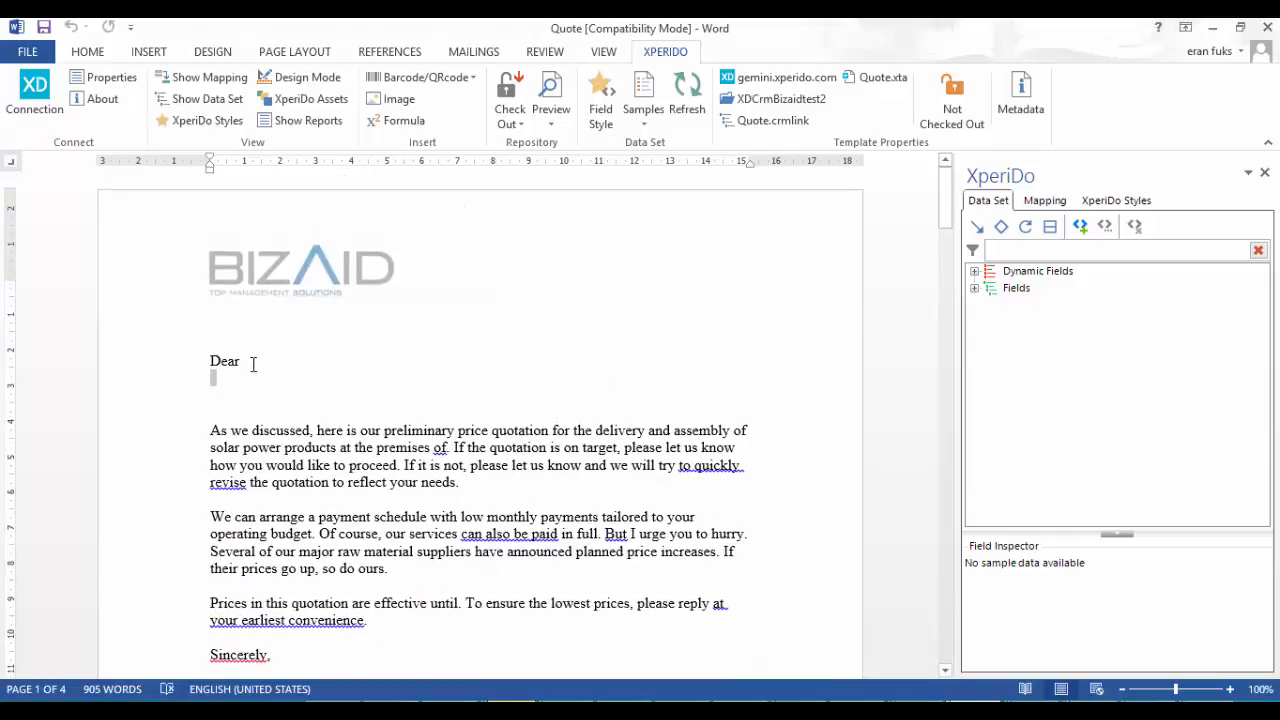
pyautogui.click(974, 288)
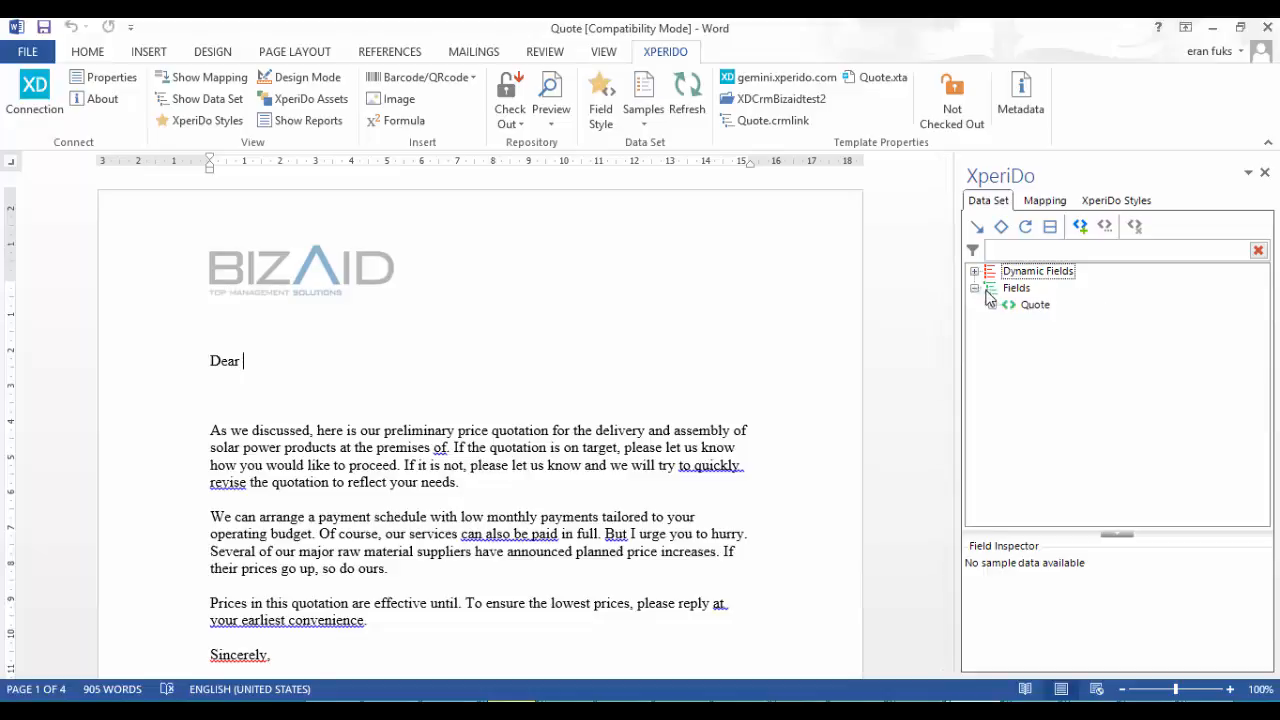
pyautogui.click(993, 306)
pyautogui.scroll(-2, 1095, 350)
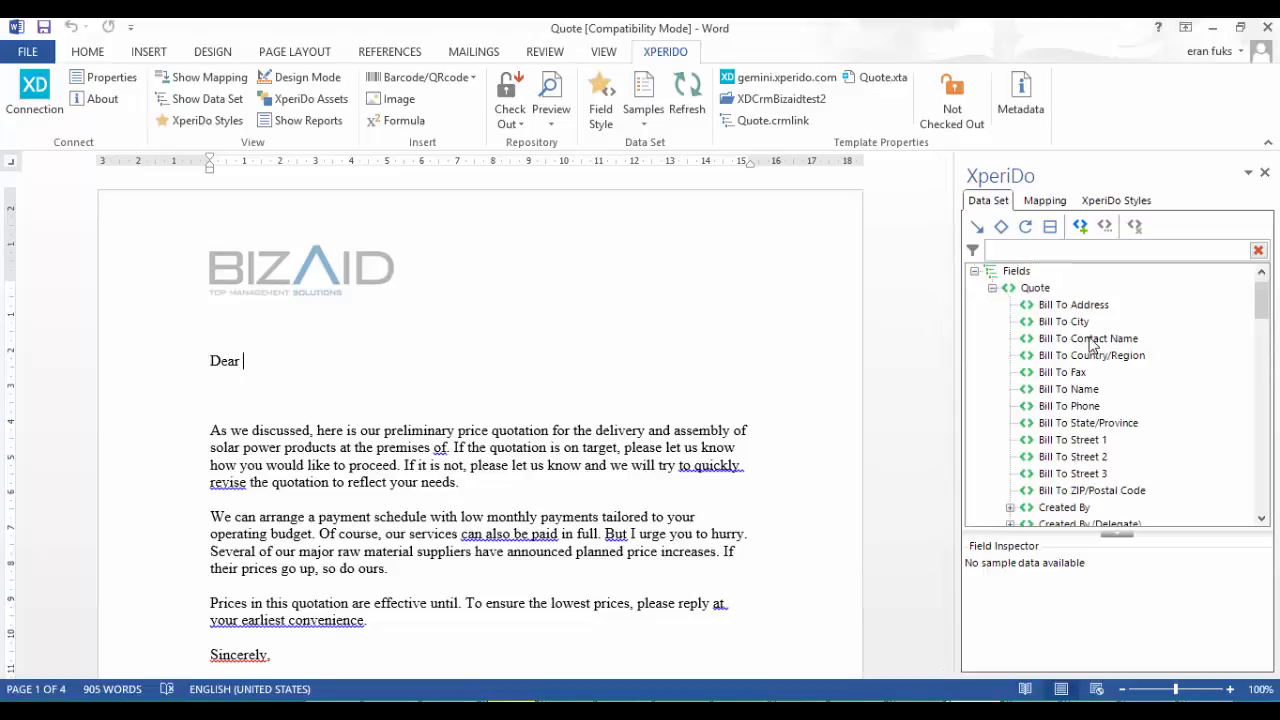
pyautogui.scroll(-8, 1097, 358)
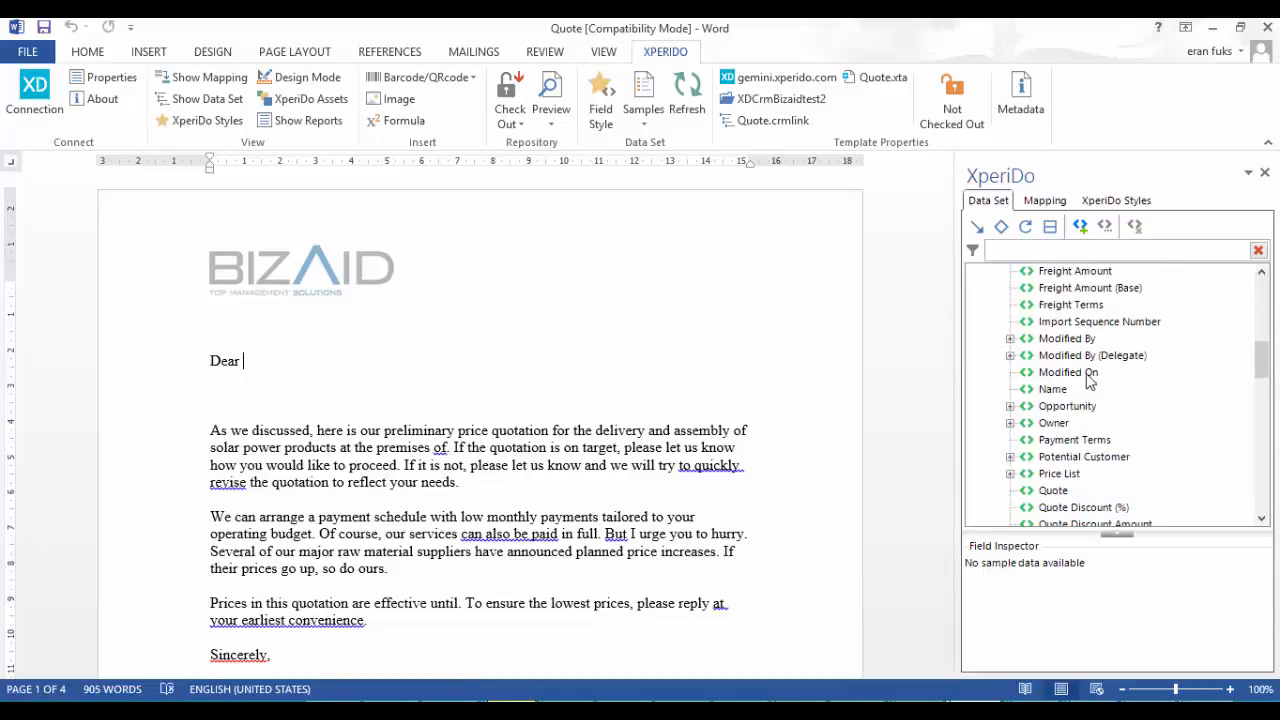
pyautogui.scroll(-9, 1090, 380)
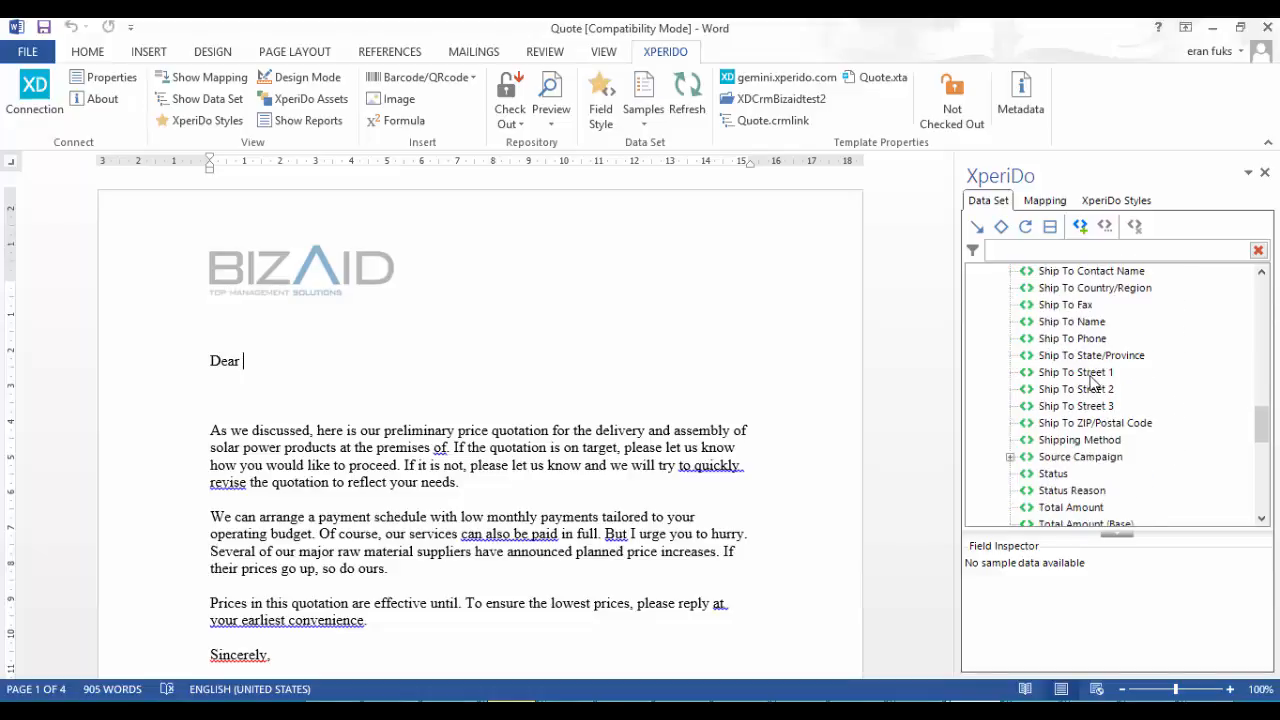
pyautogui.scroll(-2, 1093, 383)
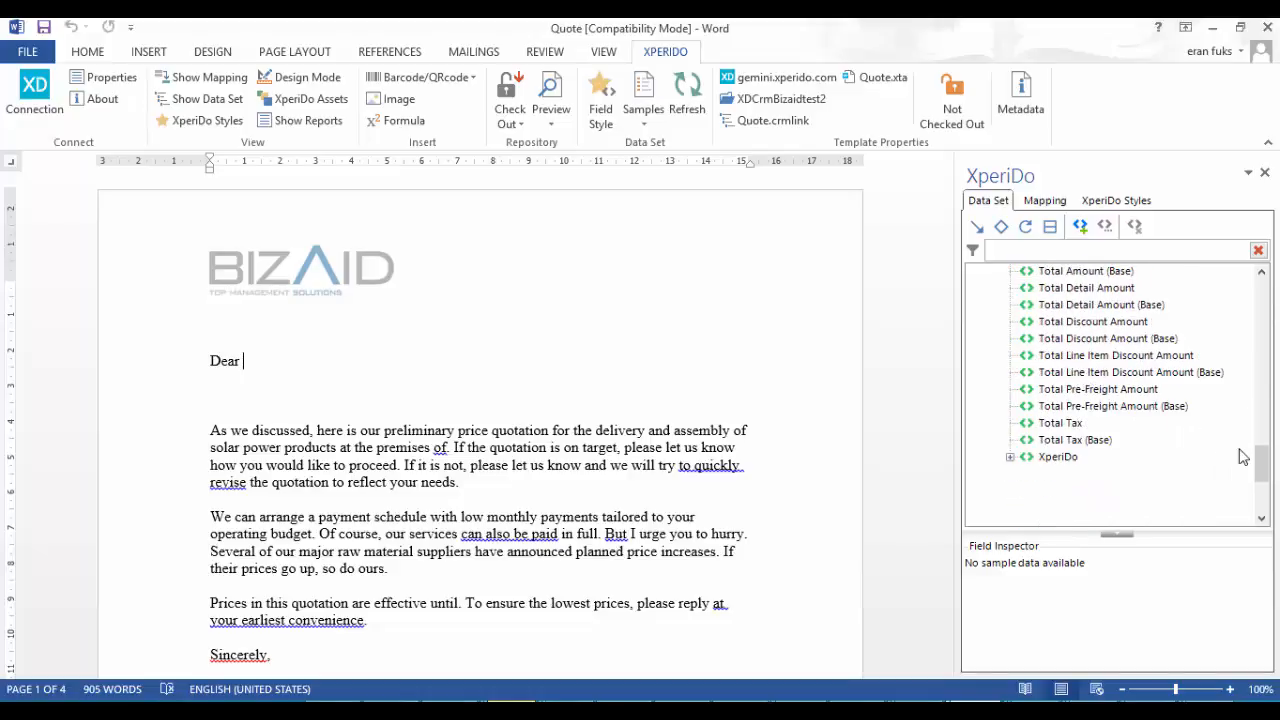
pyautogui.moveTo(1262, 466); pyautogui.dragTo(1260, 374)
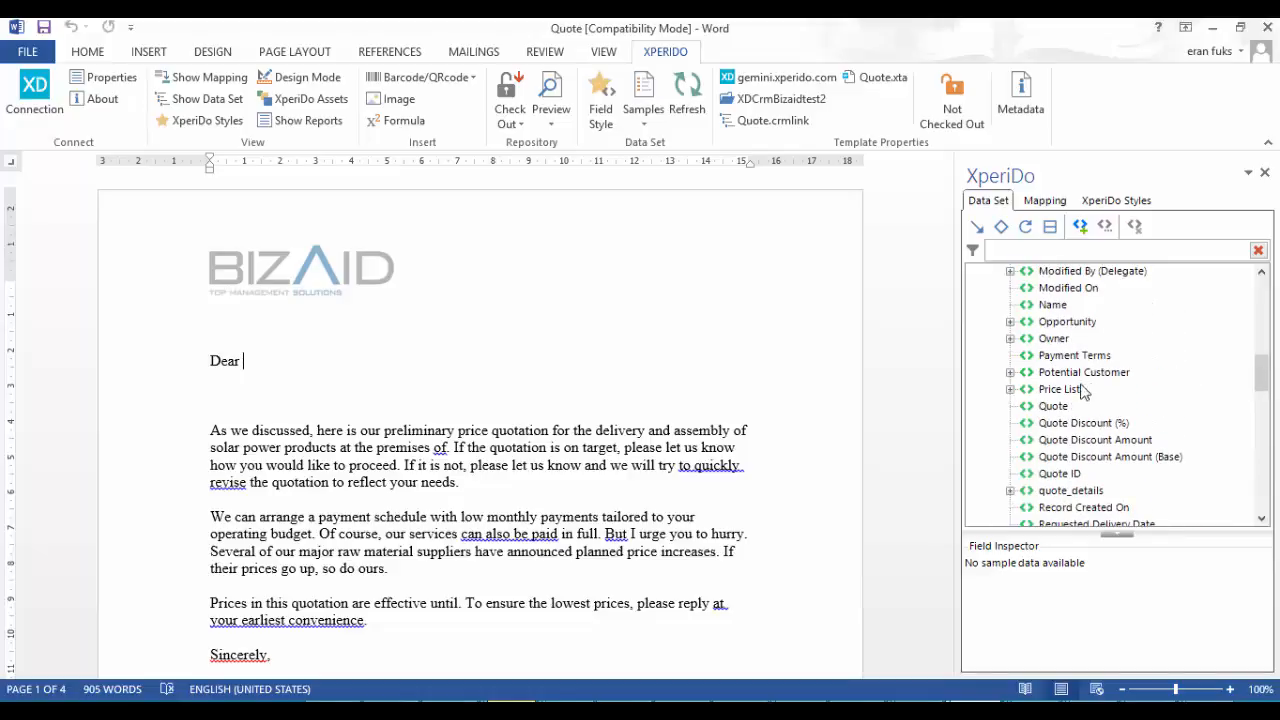
# Add the Primary Contact name field, found under Potential Customer > Account, to the Quote template's salutation
pyautogui.click(1010, 372)
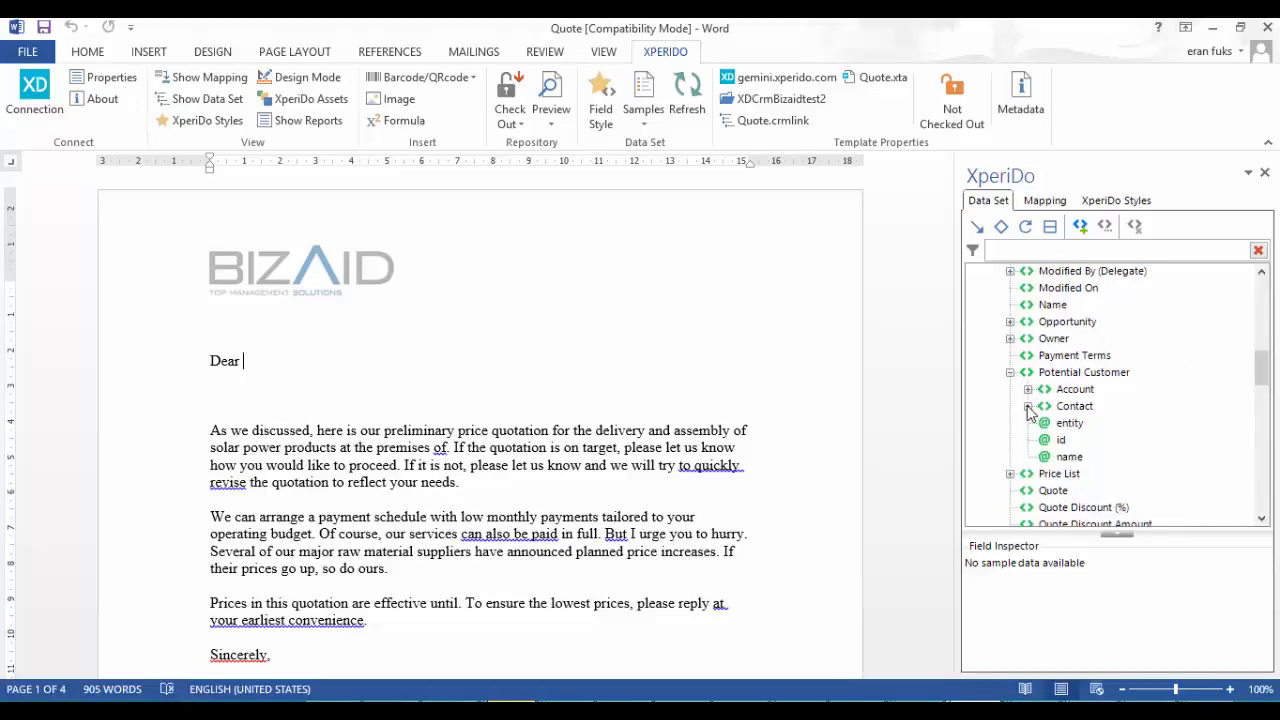
pyautogui.click(1028, 389)
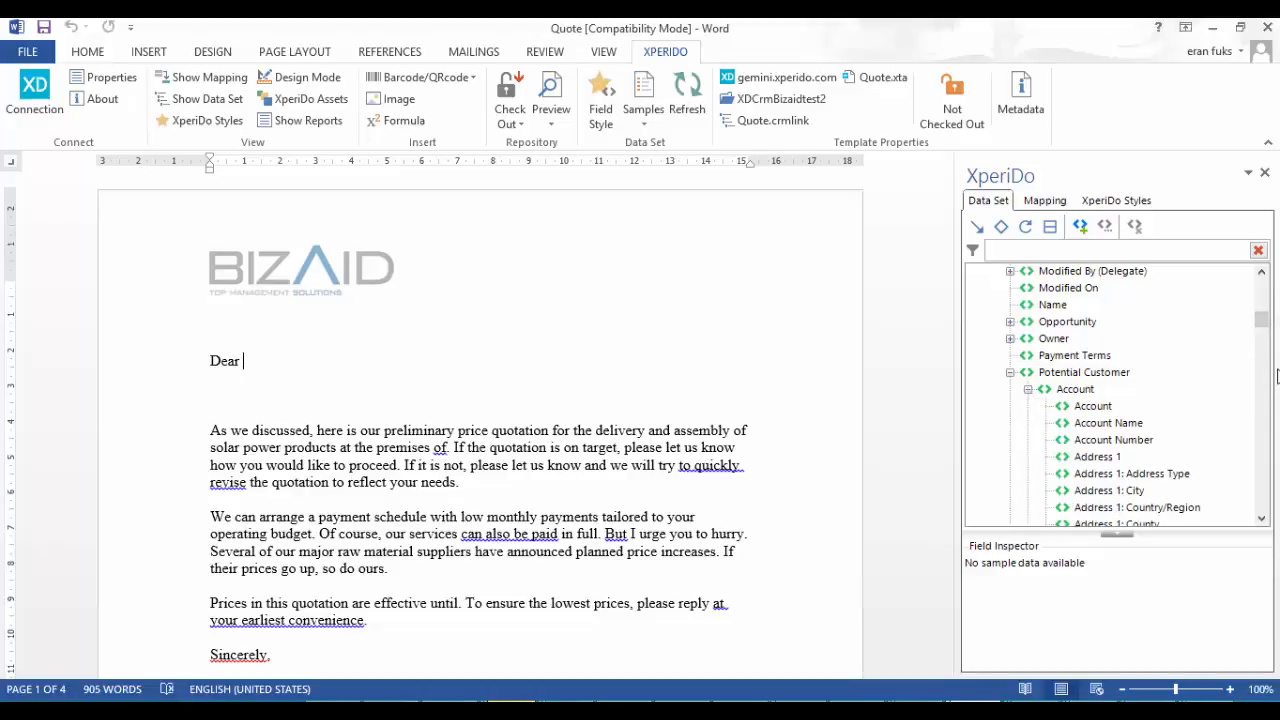
pyautogui.moveTo(1260, 325); pyautogui.dragTo(1265, 435)
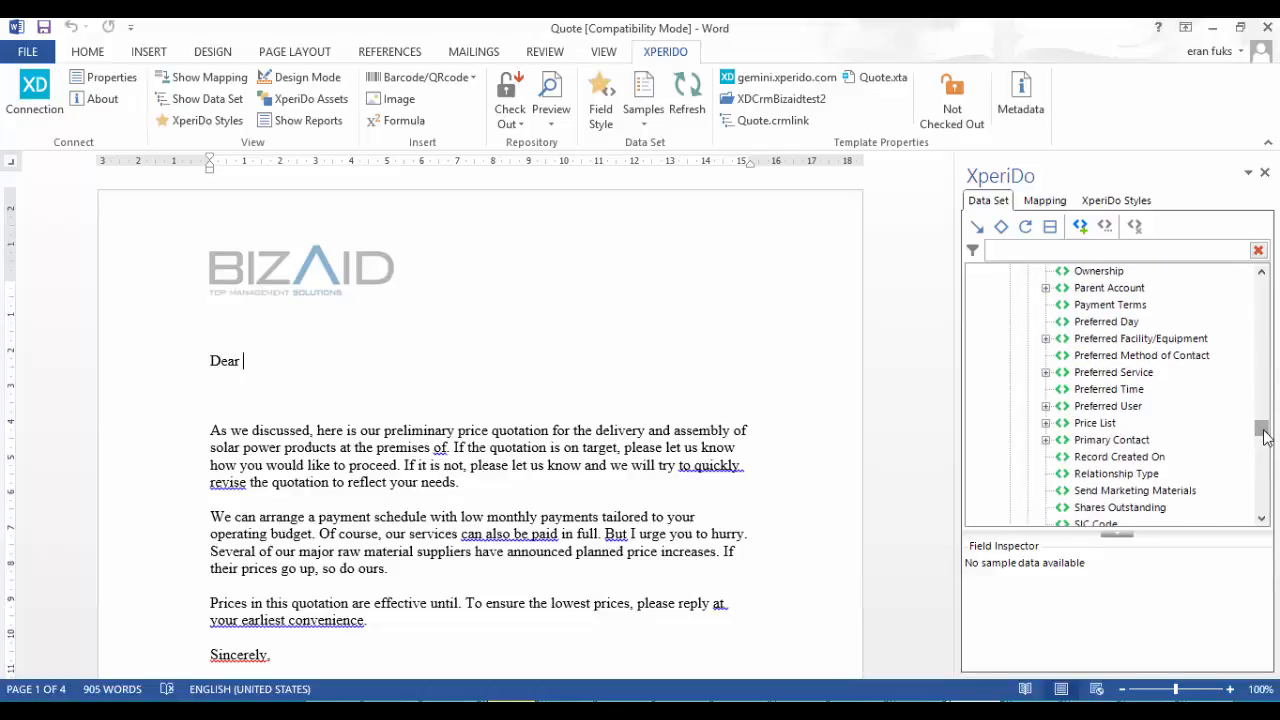
pyautogui.click(1046, 440)
pyautogui.click(1101, 490)
pyautogui.moveTo(1103, 493); pyautogui.dragTo(640, 366)
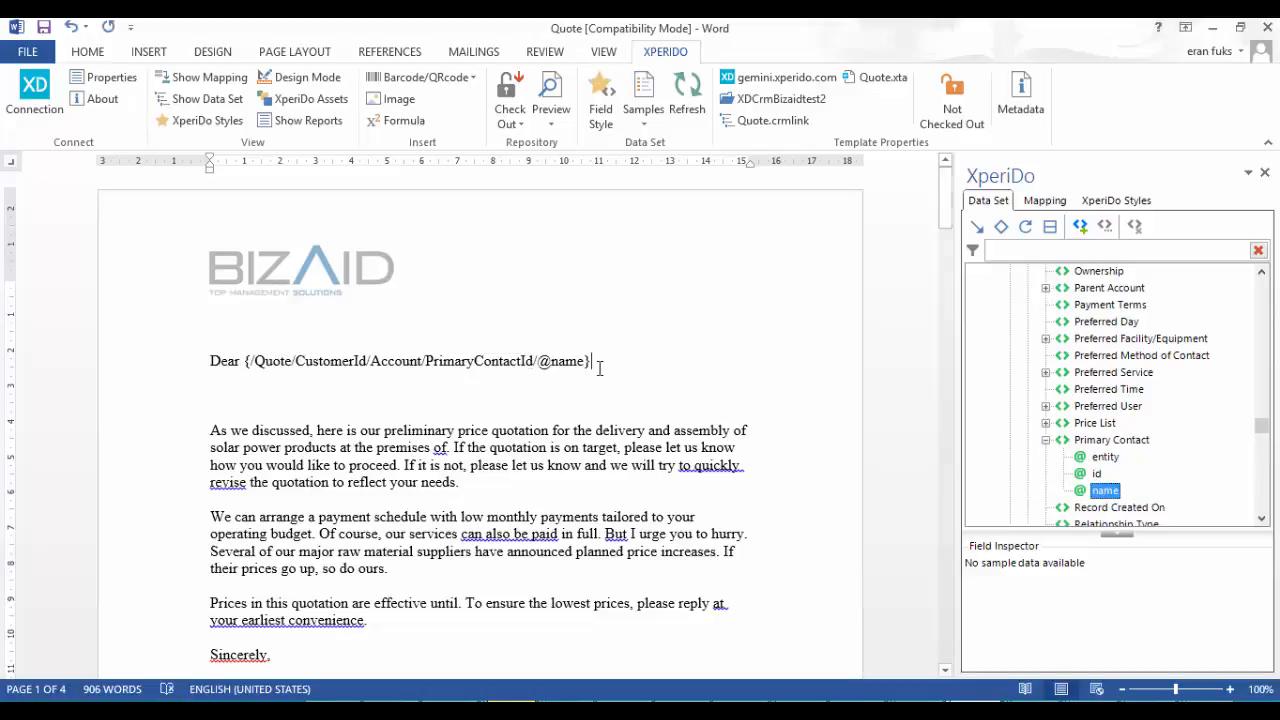
# Add a new line below "Sincerely," and insert the quote Owner's name field there
pyautogui.hotkey('alt', 'shift')
pyautogui.scroll(-4, 279, 464)
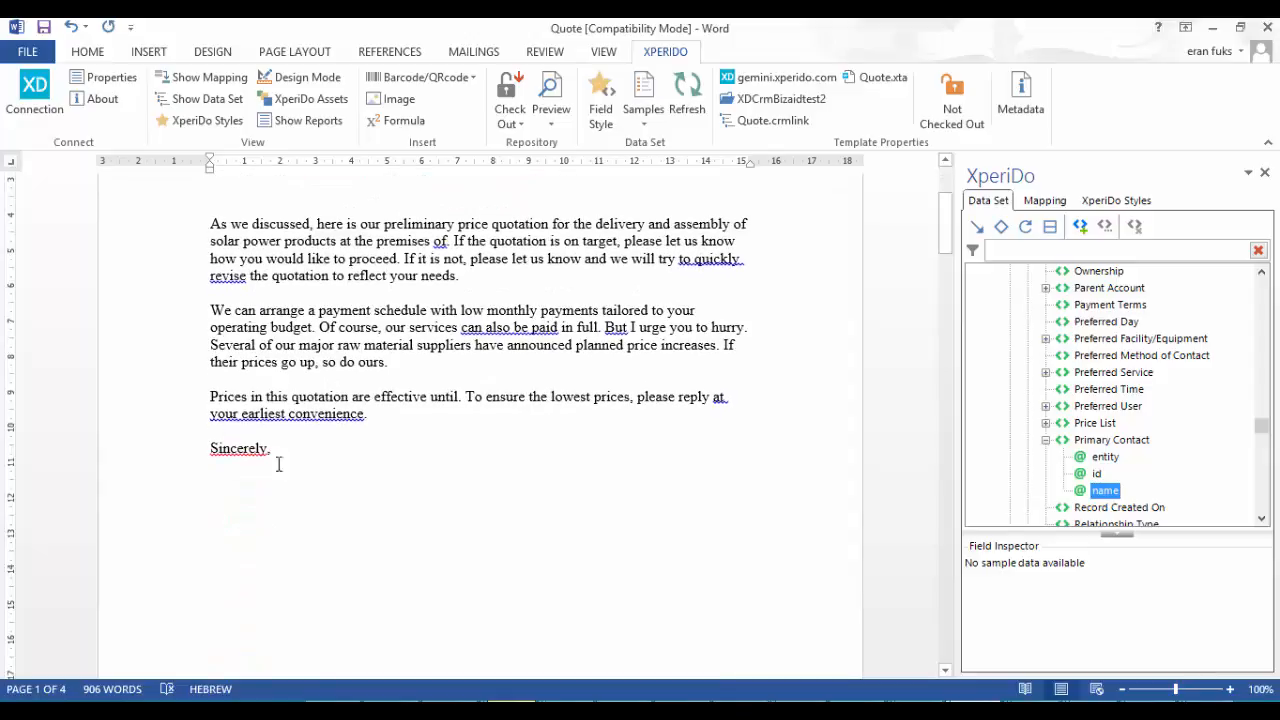
pyautogui.hotkey('alt', 'shift')
pyautogui.press('Return')
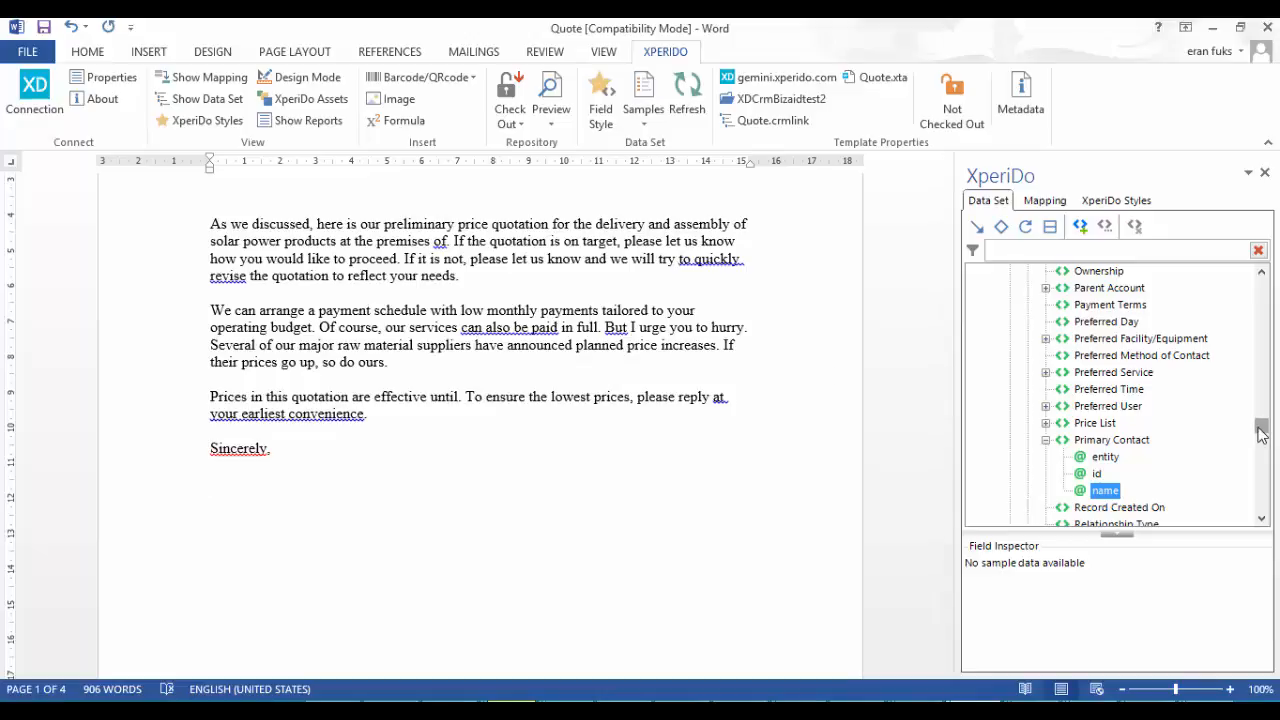
pyautogui.moveTo(1262, 432); pyautogui.dragTo(1256, 322)
pyautogui.click(1010, 356)
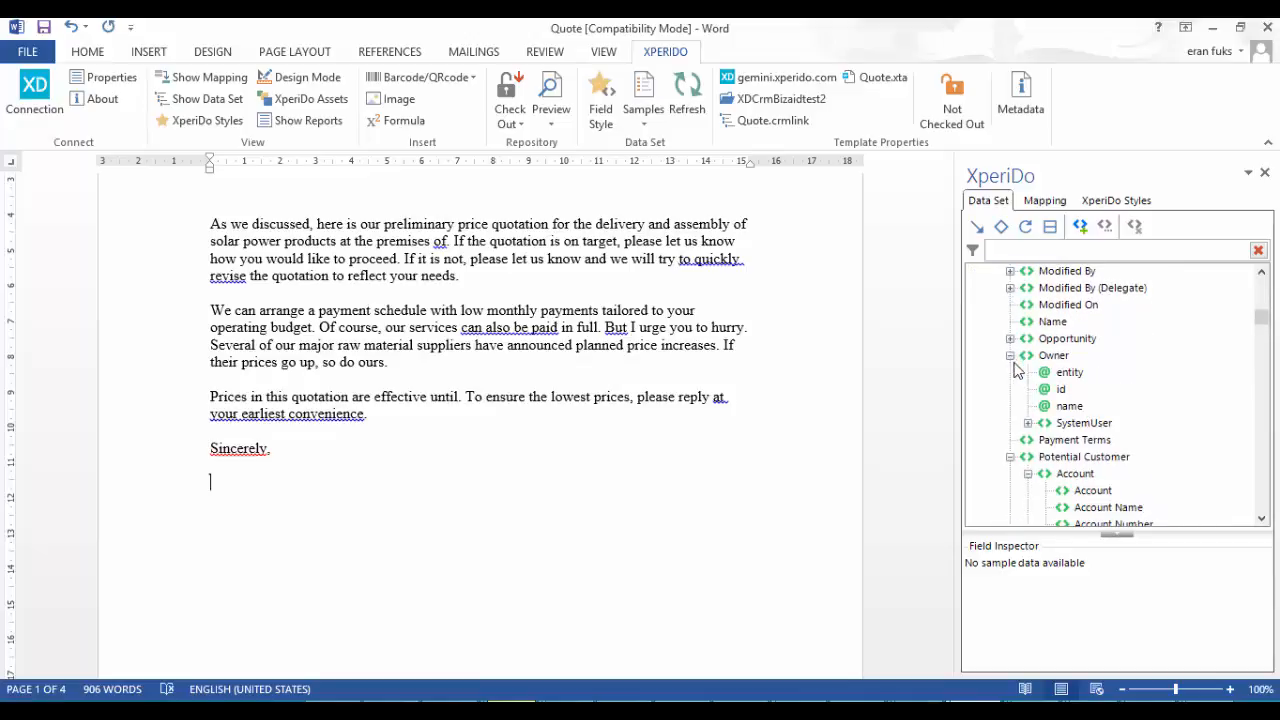
pyautogui.doubleClick(1069, 406)
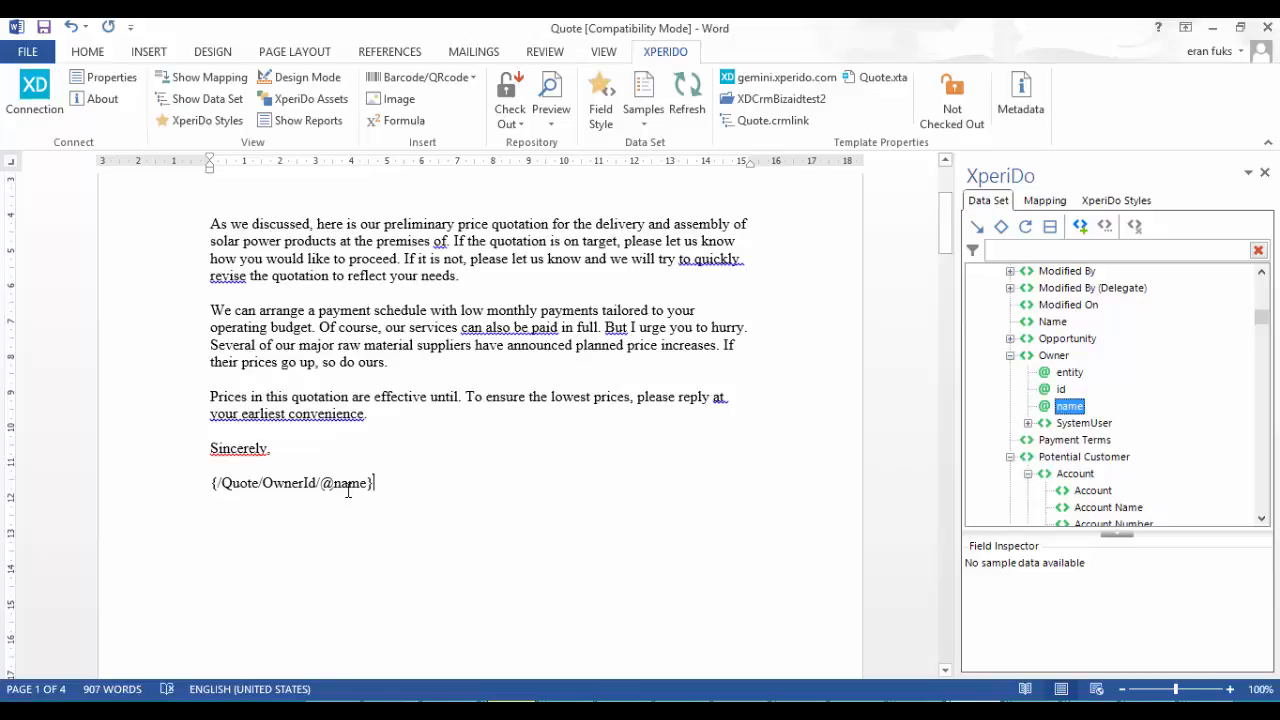
# Check out the Quote template and check it back in without a comment
pyautogui.click(508, 90)
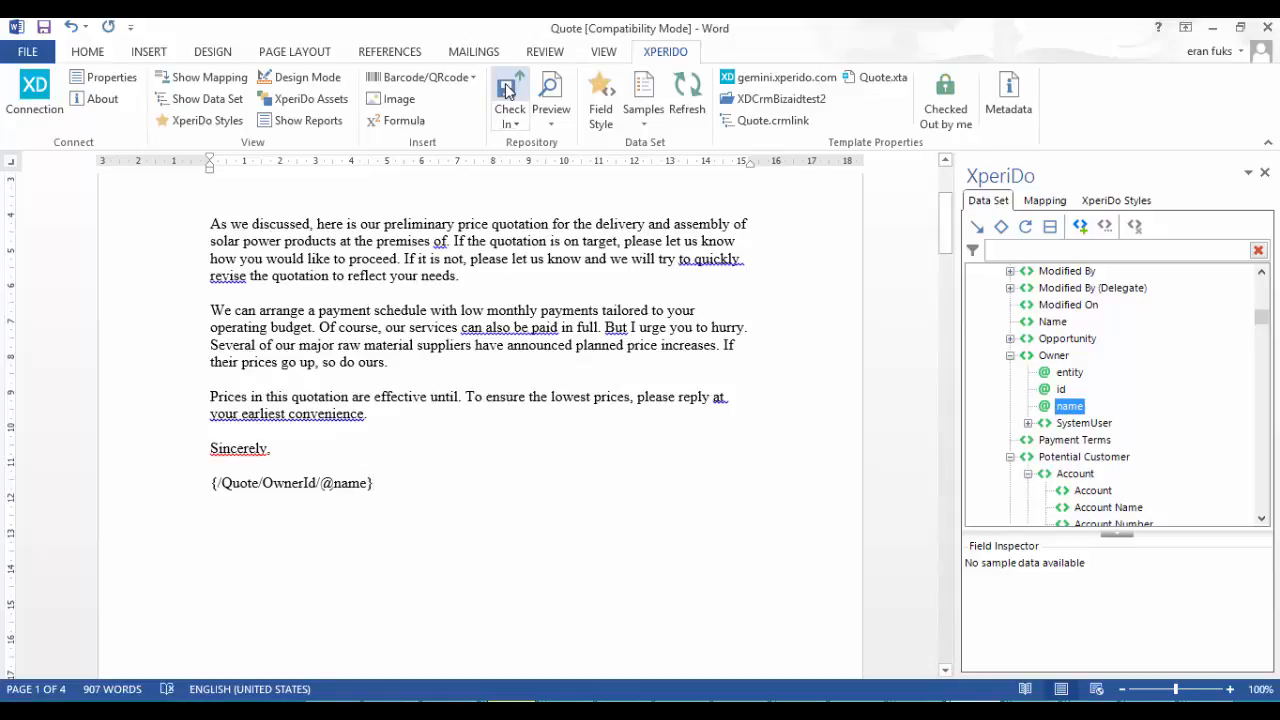
pyautogui.click(508, 90)
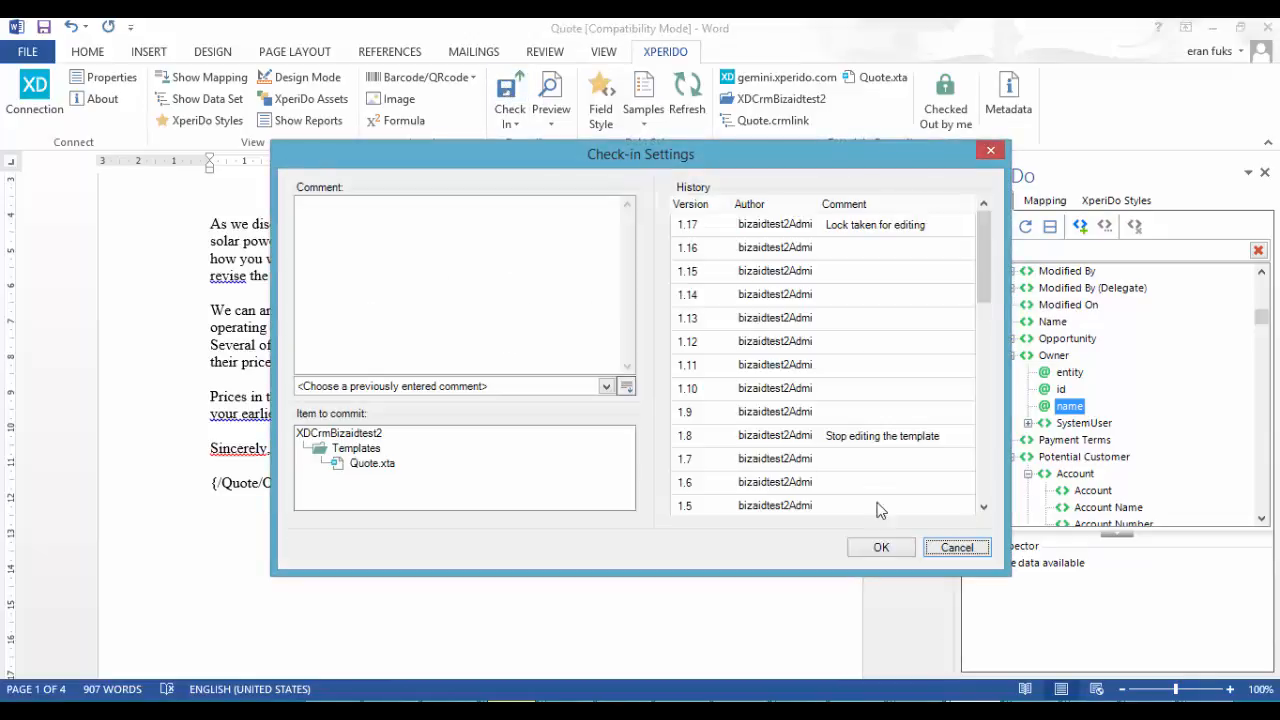
pyautogui.click(886, 548)
pyautogui.click(666, 440)
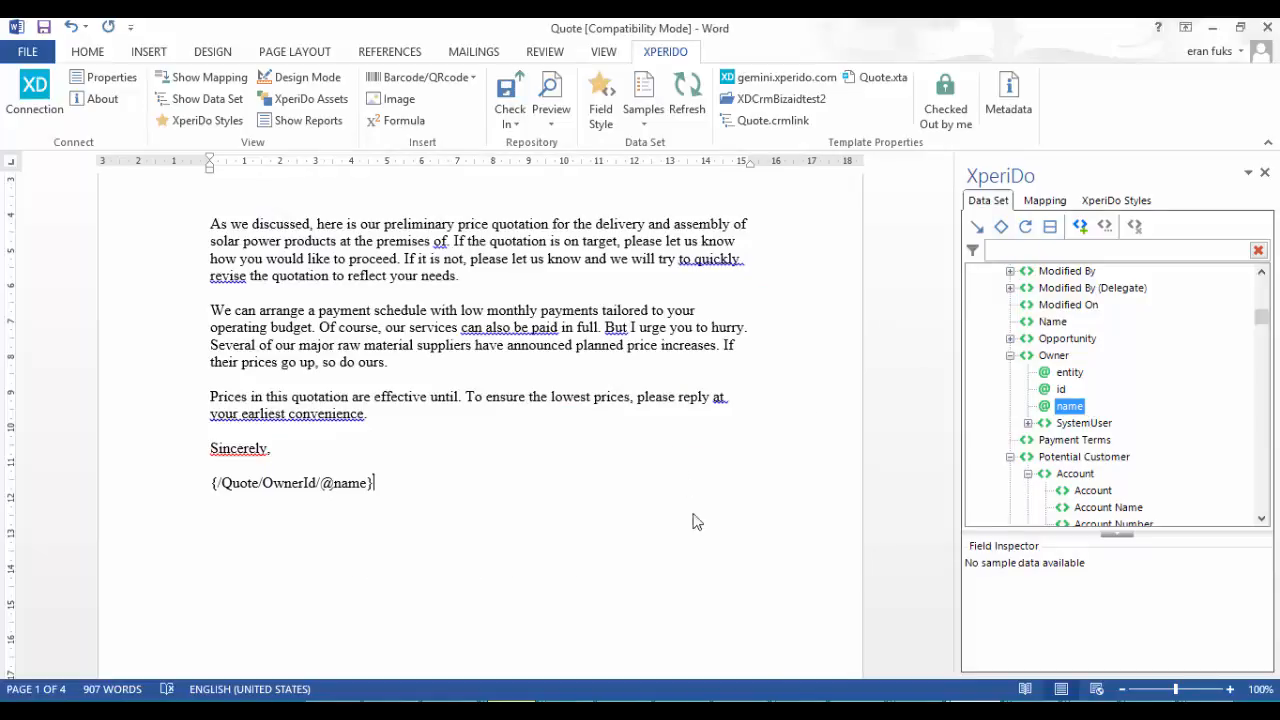
# Switch to Dynamics CRM in the browser and open the Office 365 Quote record from the Sales area's quotes
pyautogui.moveTo(798, 700)
pyautogui.click(900, 615)
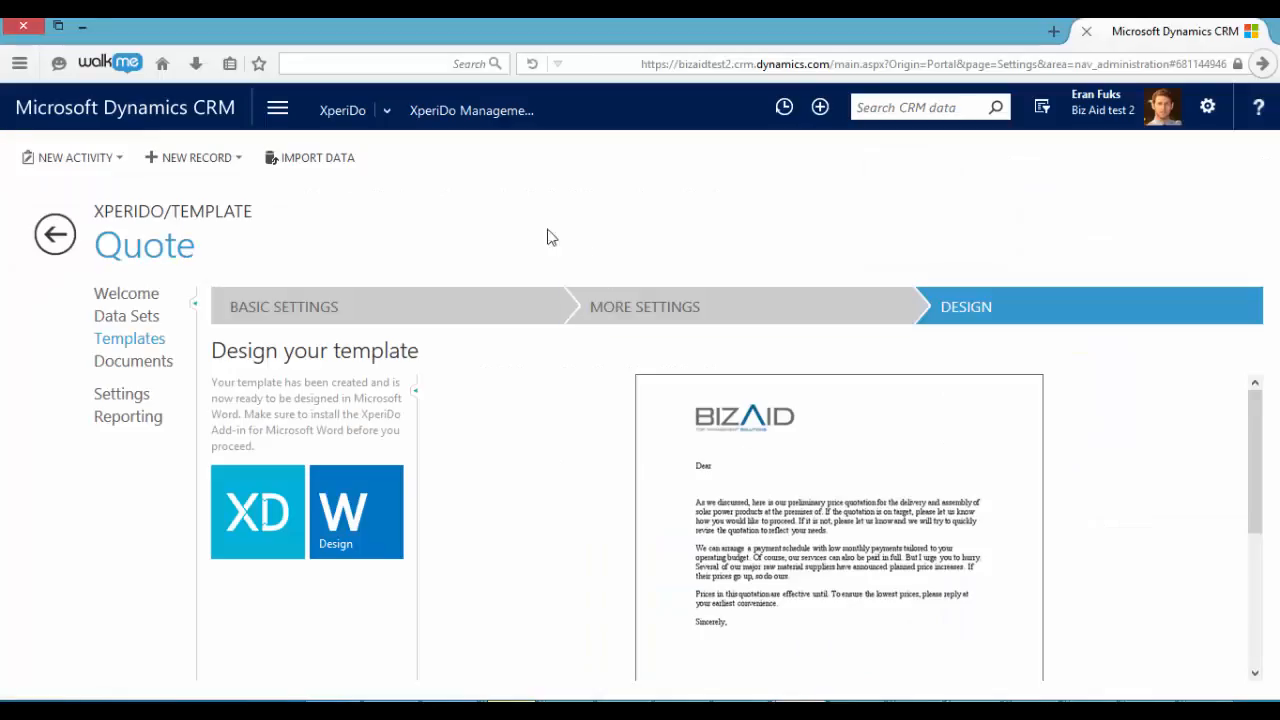
pyautogui.click(277, 110)
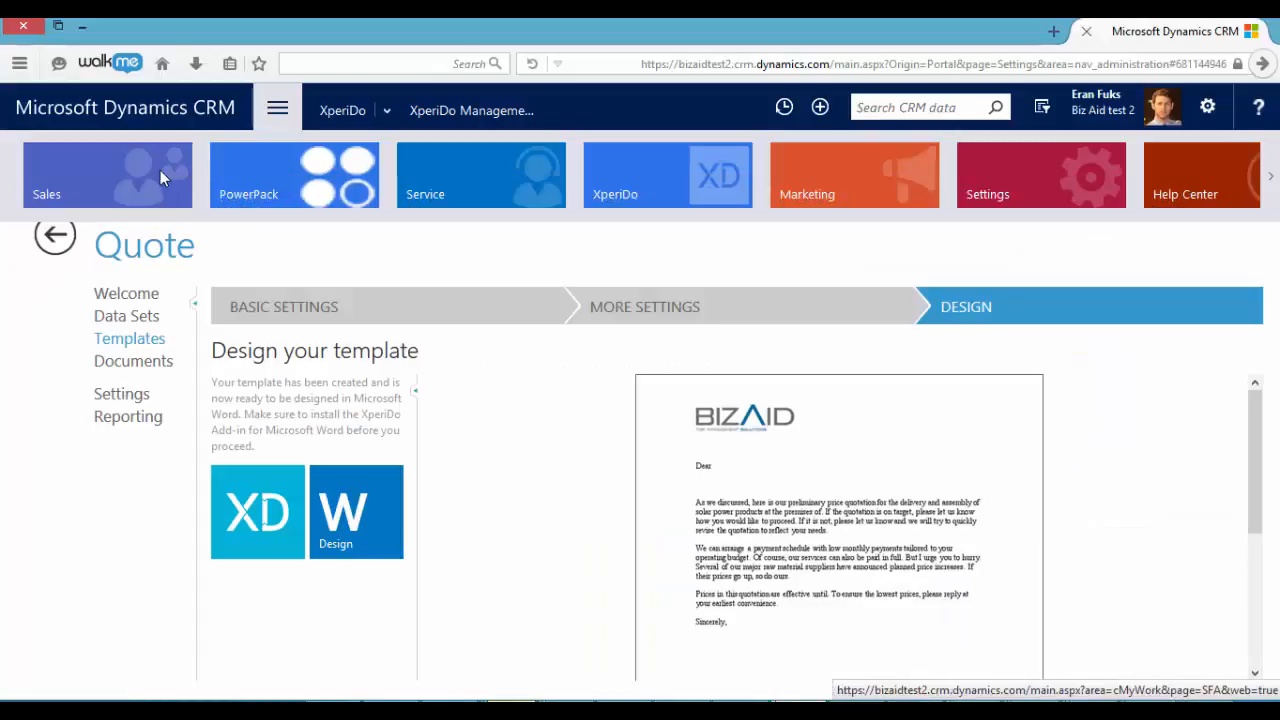
pyautogui.click(160, 172)
pyautogui.click(667, 284)
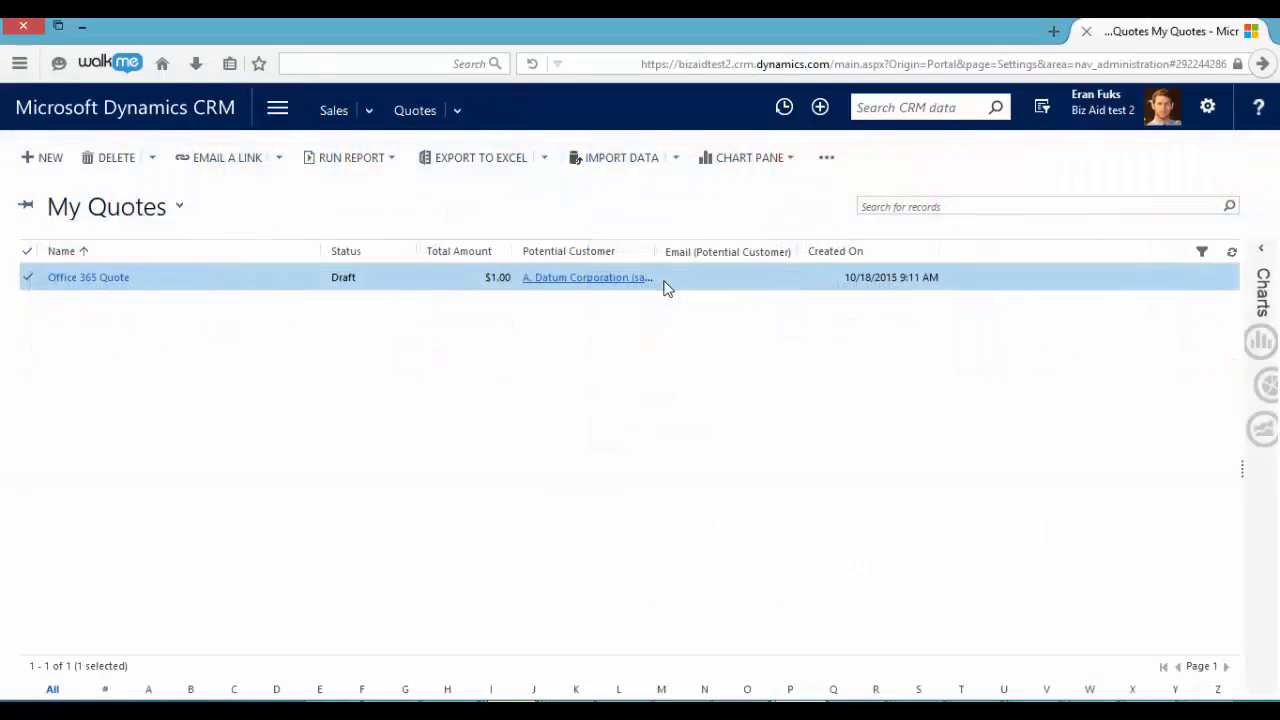
pyautogui.doubleClick(205, 284)
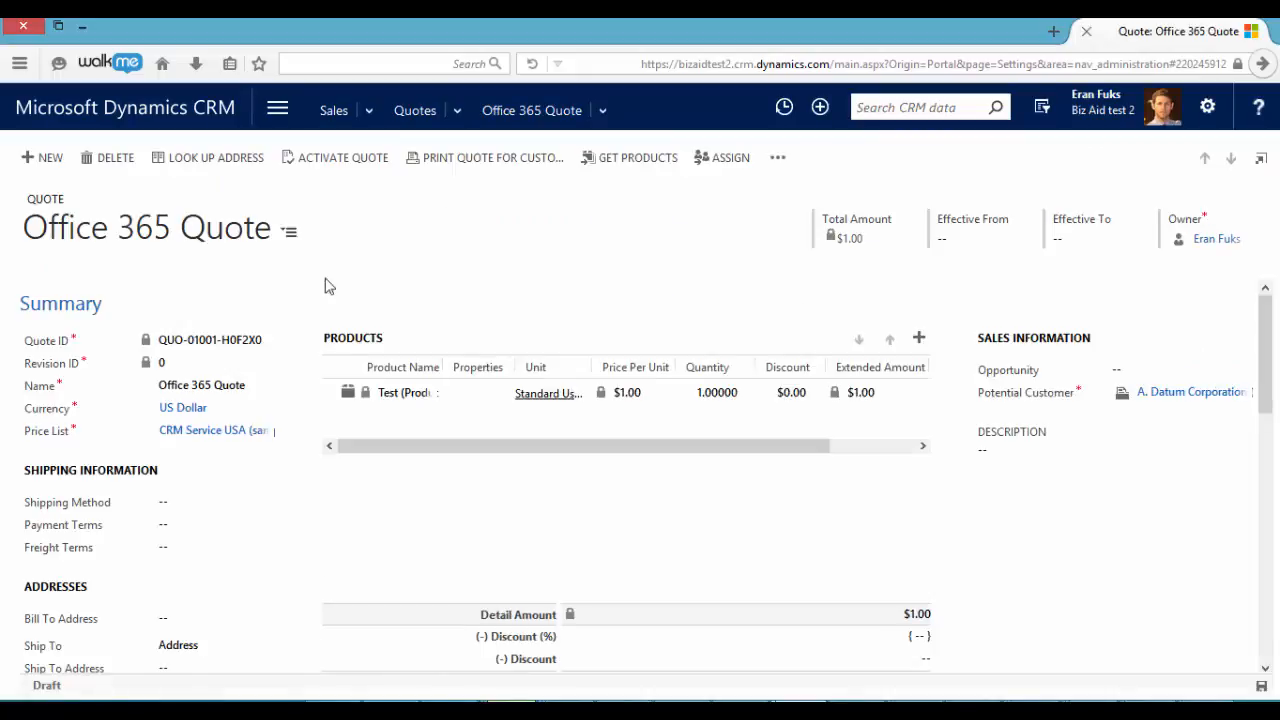
# Start an XperiDo document for the Office 365 Quote record using the Quote template and proceed to the document properties
pyautogui.click(780, 158)
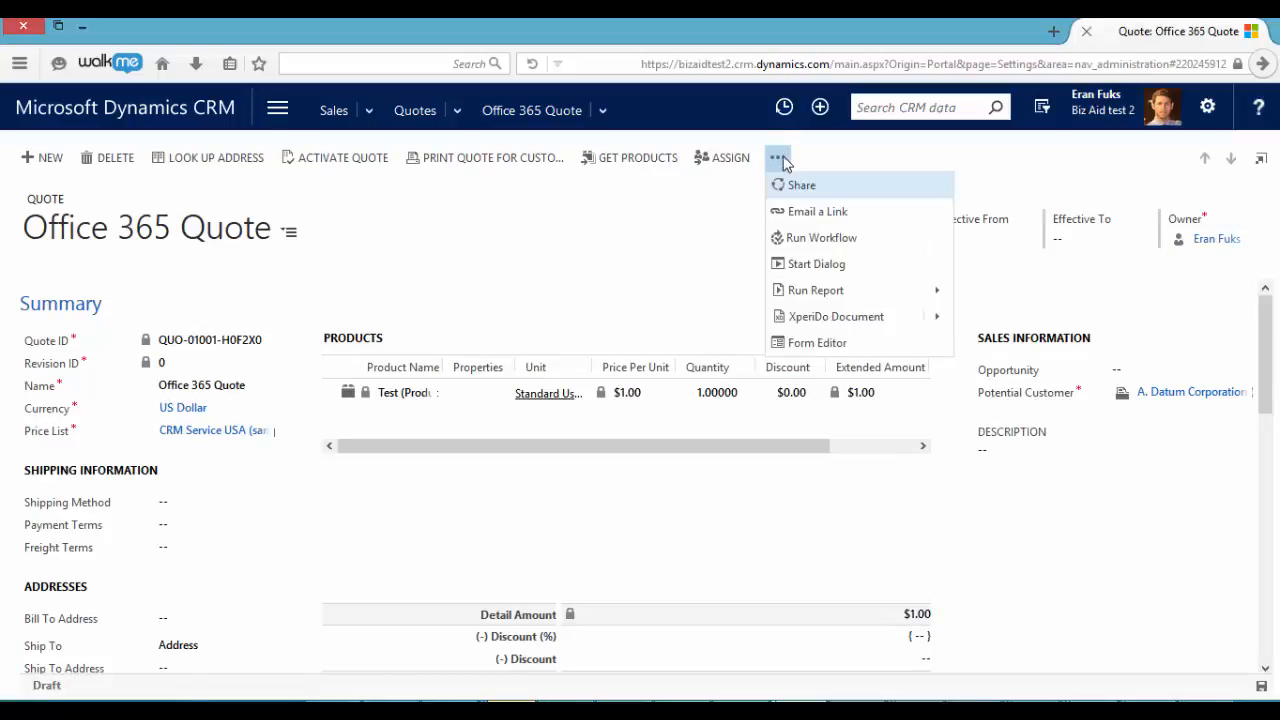
pyautogui.click(842, 320)
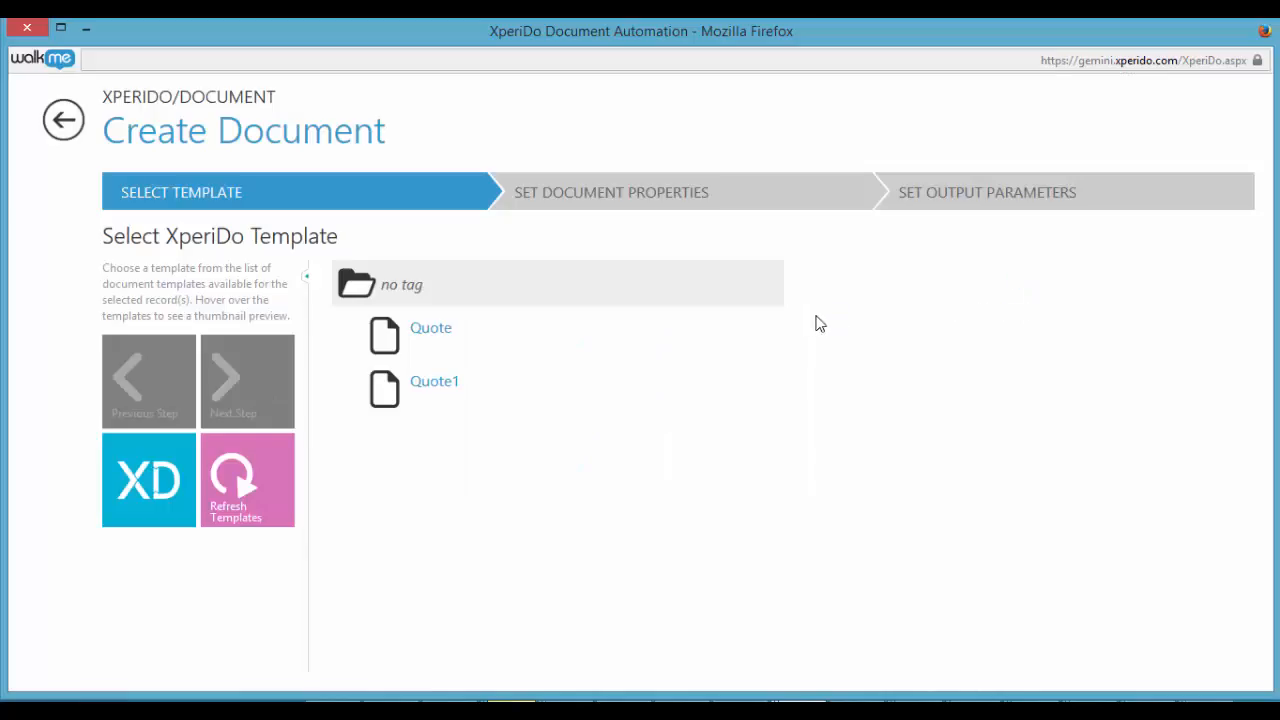
pyautogui.moveTo(568, 342)
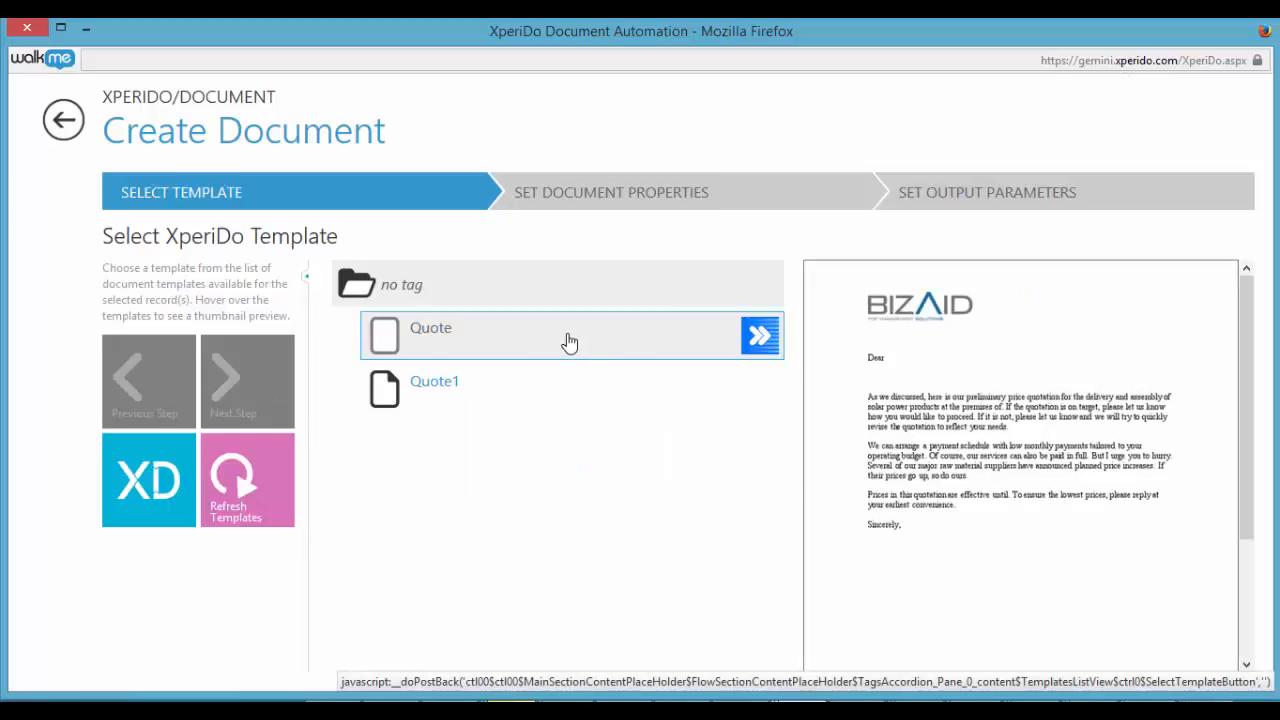
pyautogui.click(433, 338)
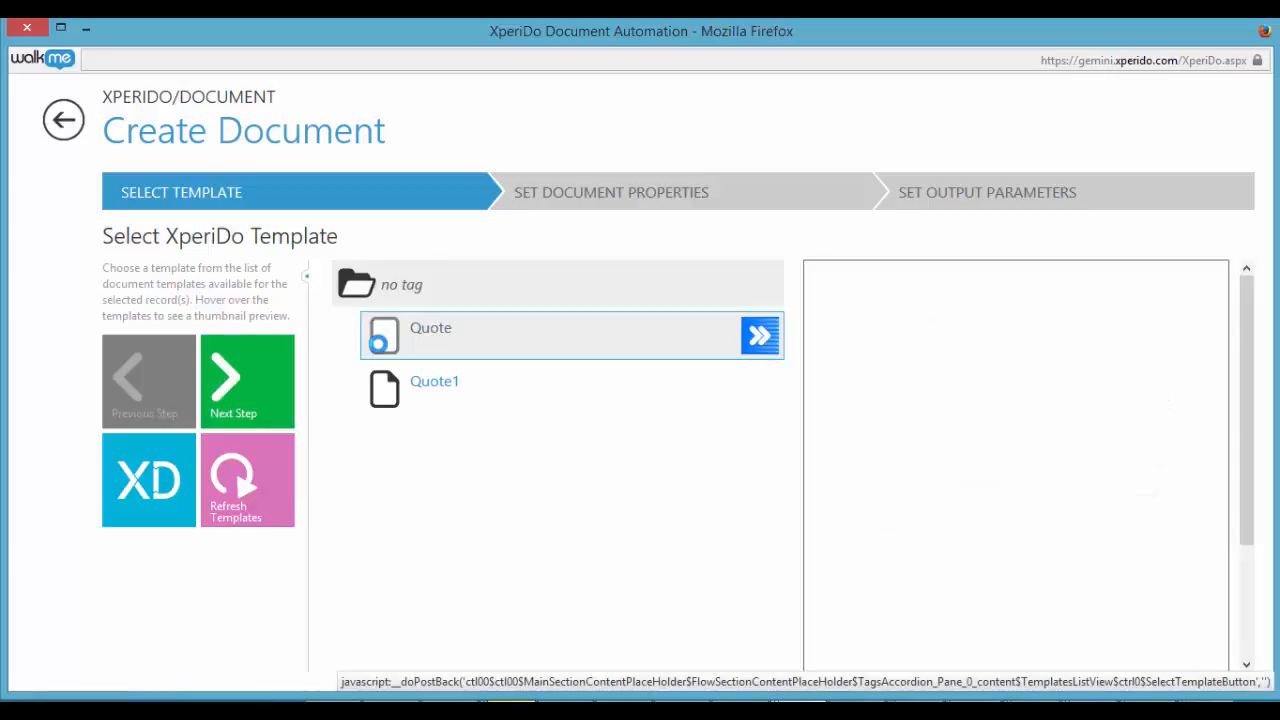
pyautogui.click(255, 387)
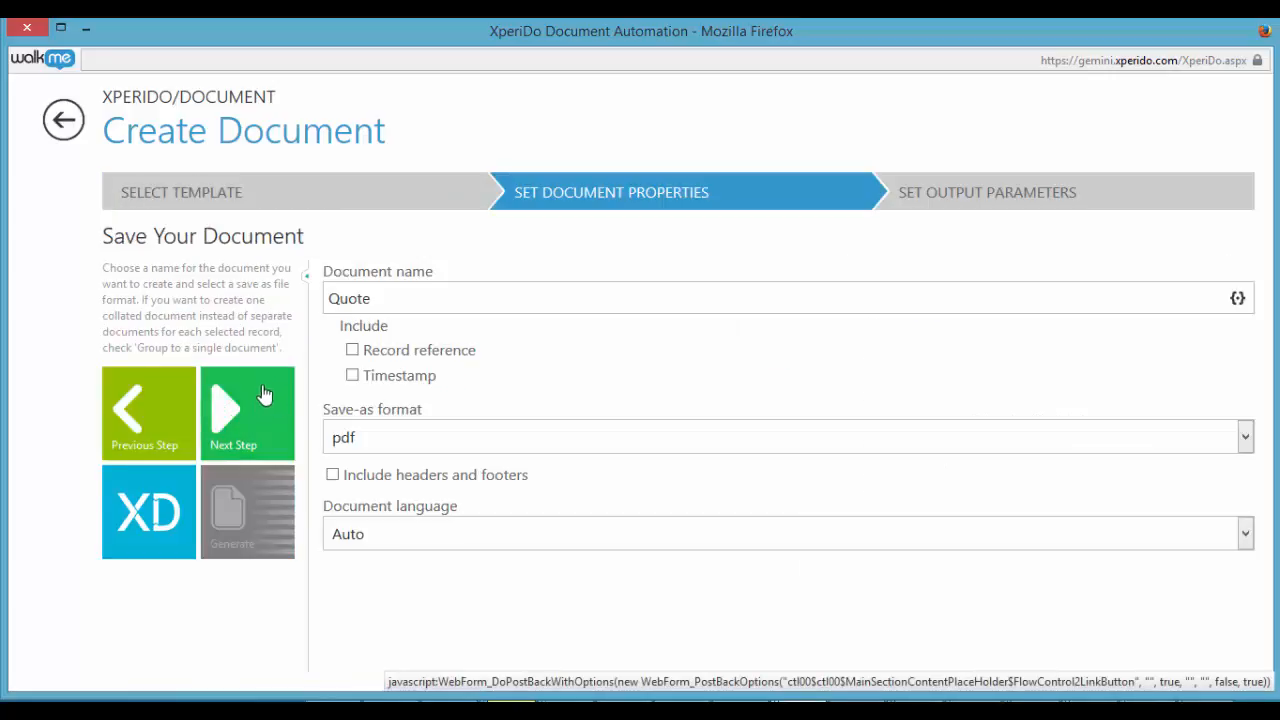
# Review the available save-as formats, keep pdf for the document, and proceed to the output parameters
pyautogui.click(377, 434)
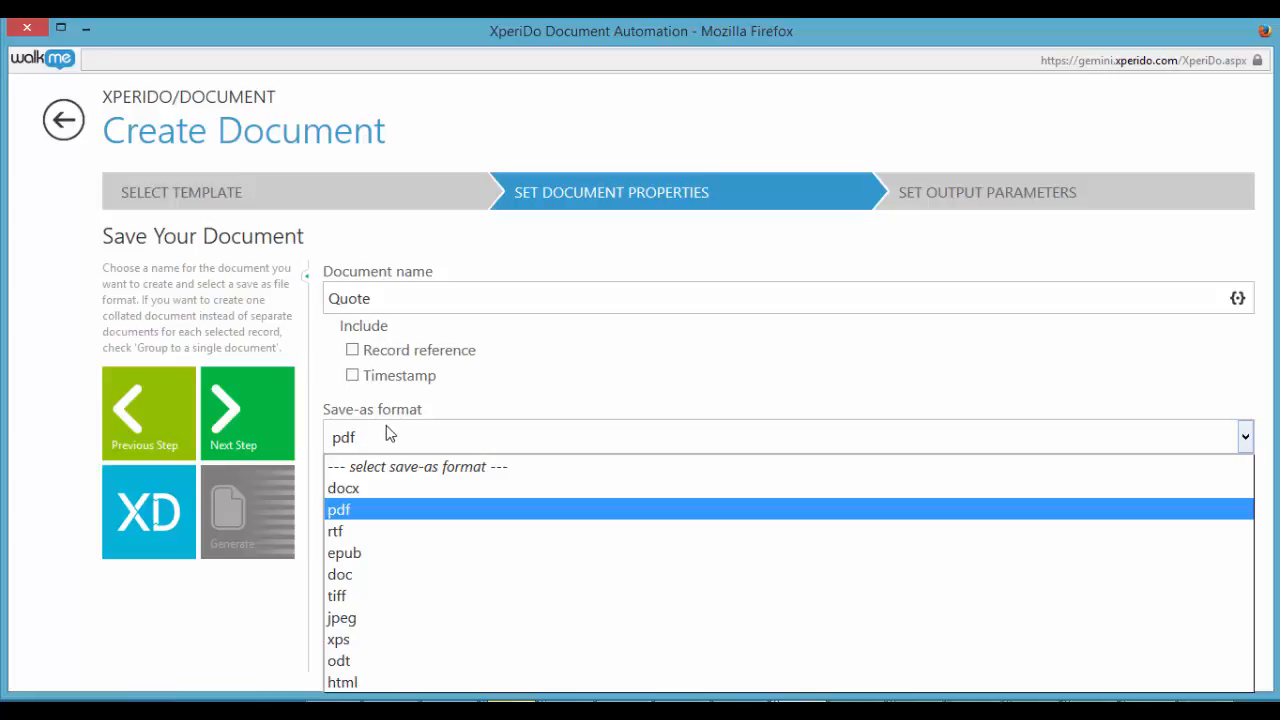
pyautogui.click(490, 410)
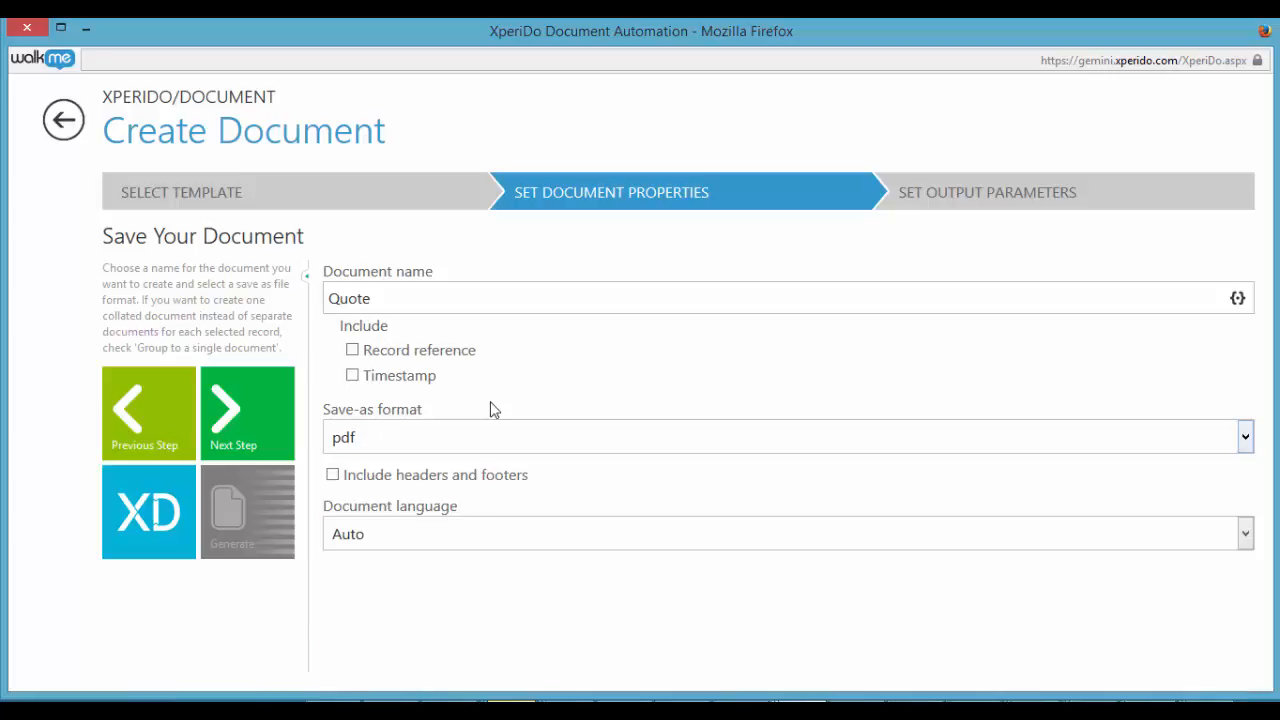
pyautogui.click(259, 419)
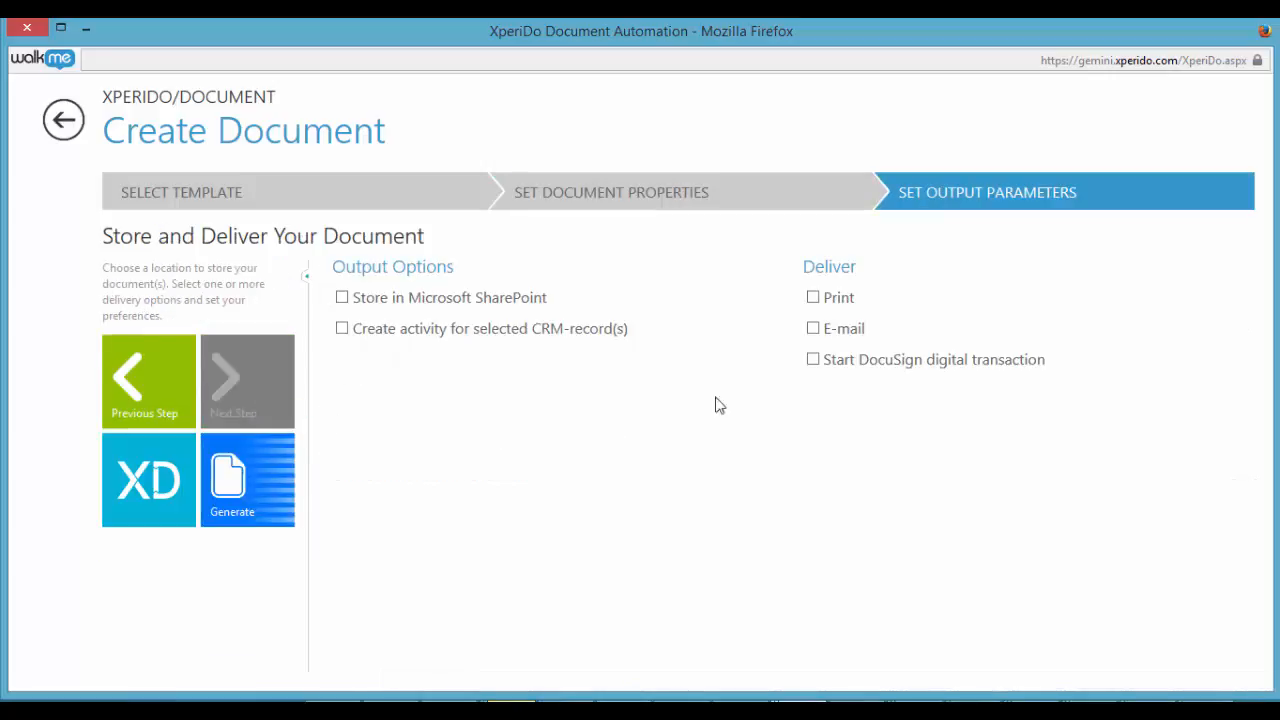
# Check the e-mail delivery options, leave e-mail delivery off, and generate the document
pyautogui.click(813, 329)
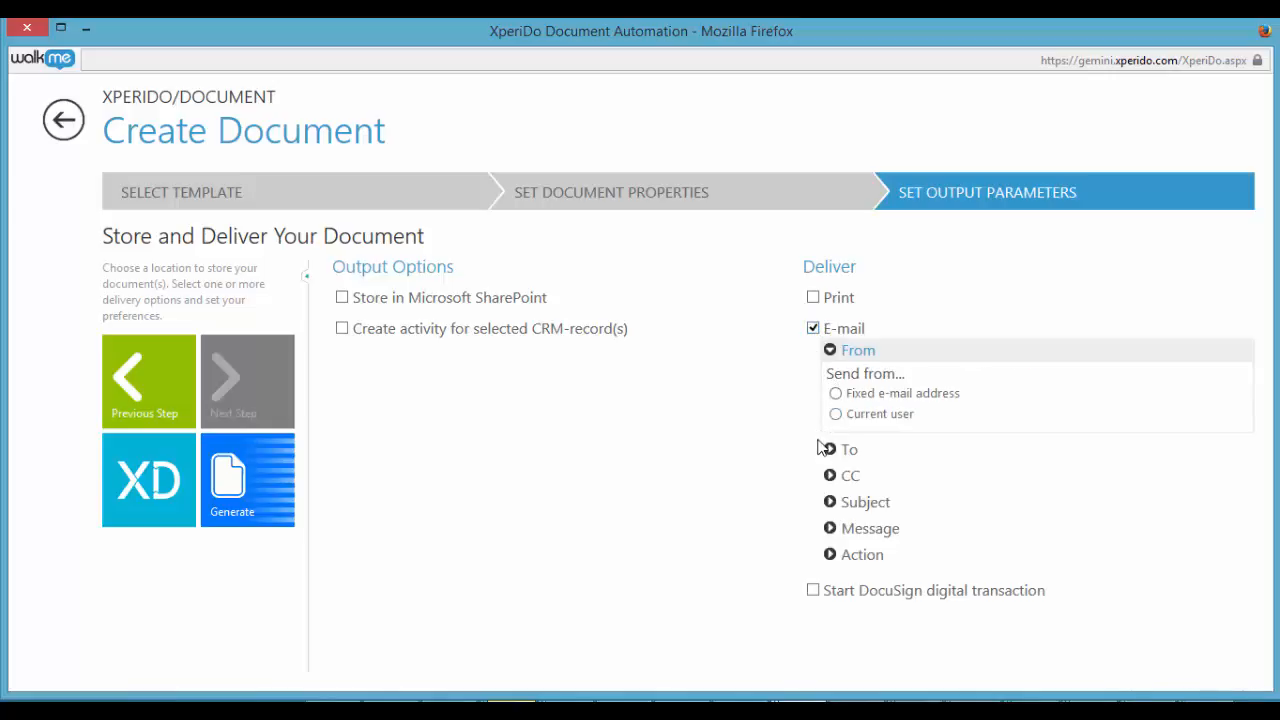
pyautogui.click(813, 329)
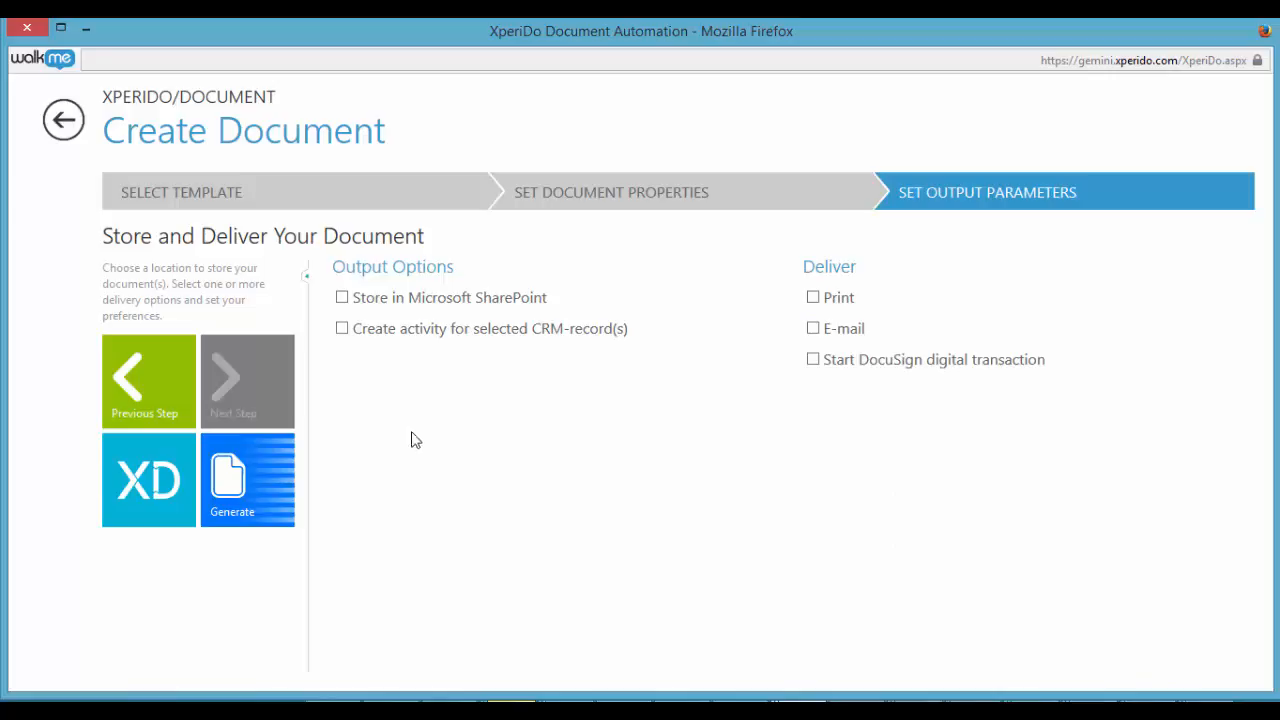
pyautogui.click(257, 482)
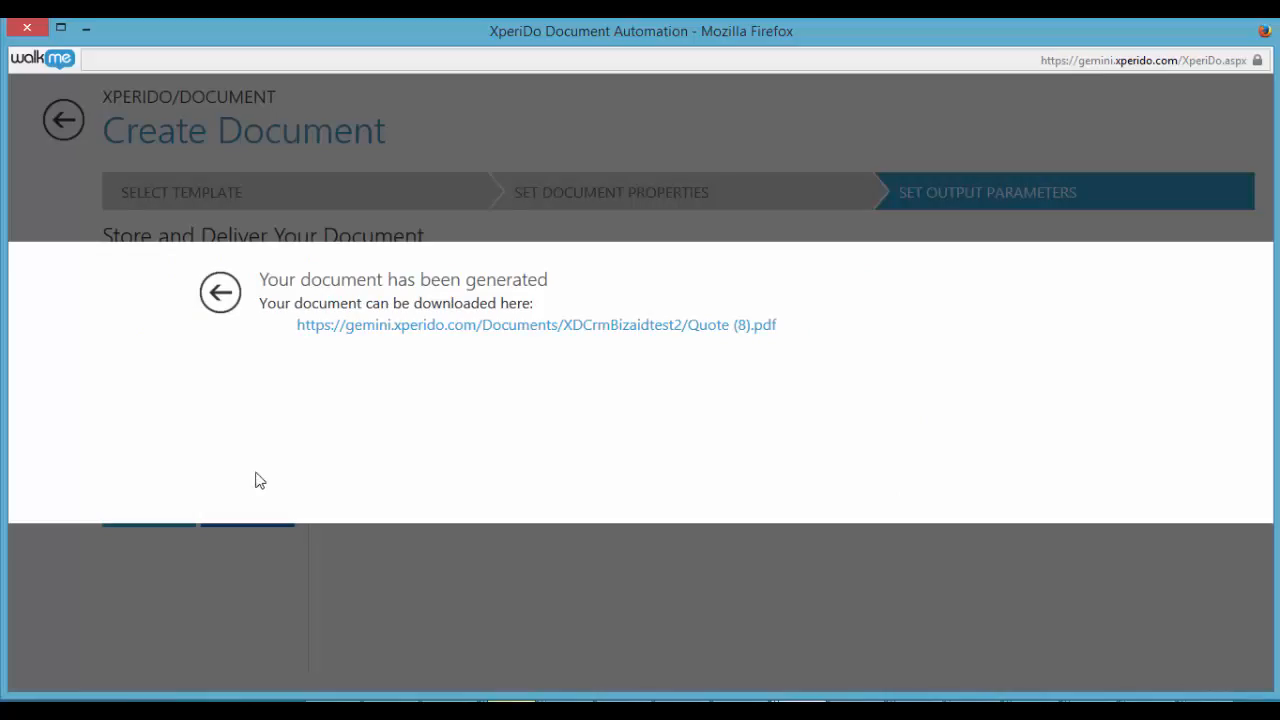
# Open the generated PDF and examine the letter's salutation and signature, the price quotation table, and the general terms and conditions
pyautogui.click(398, 325)
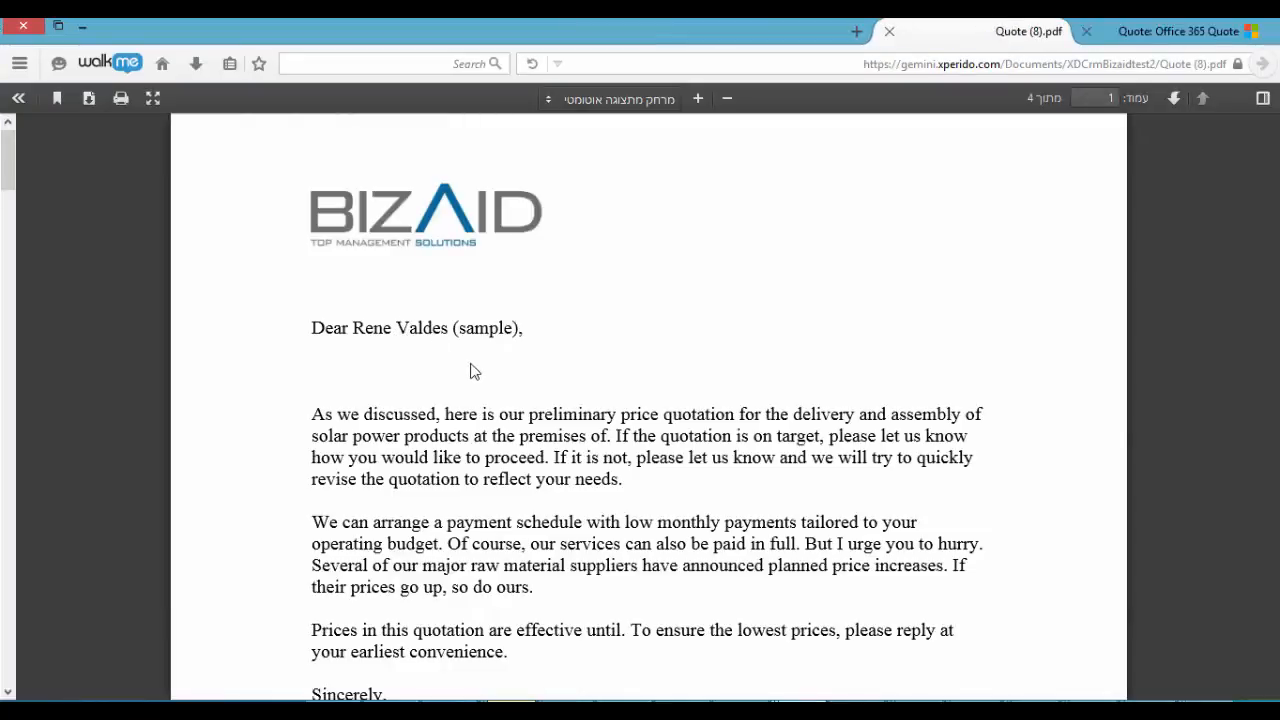
pyautogui.scroll(-1, 420, 343)
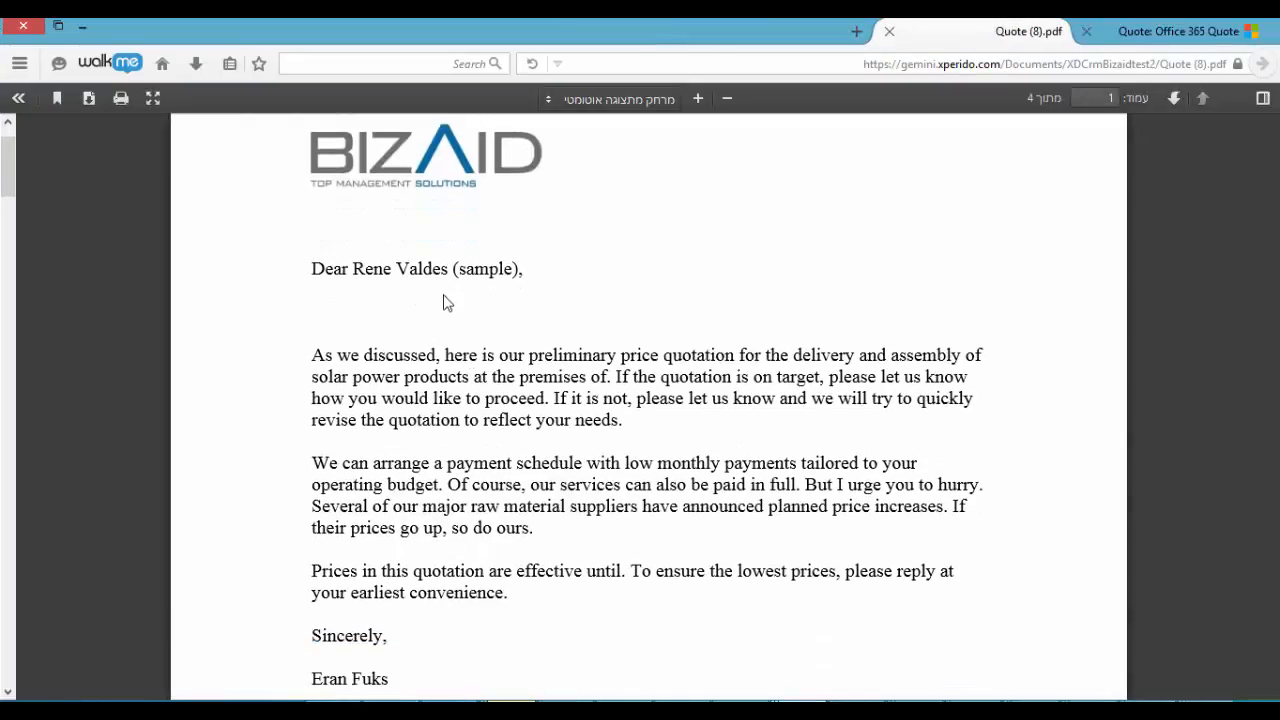
pyautogui.scroll(-2, 450, 320)
pyautogui.scroll(-1, 386, 563)
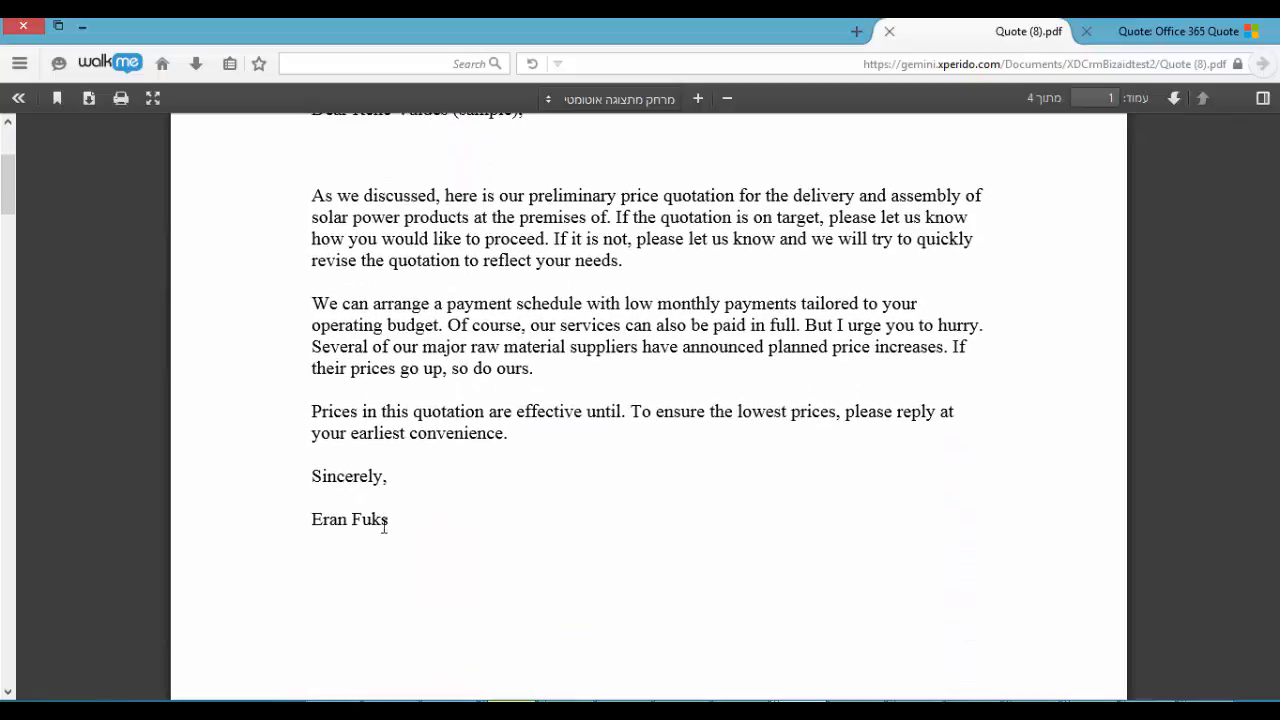
pyautogui.scroll(3, 405, 460)
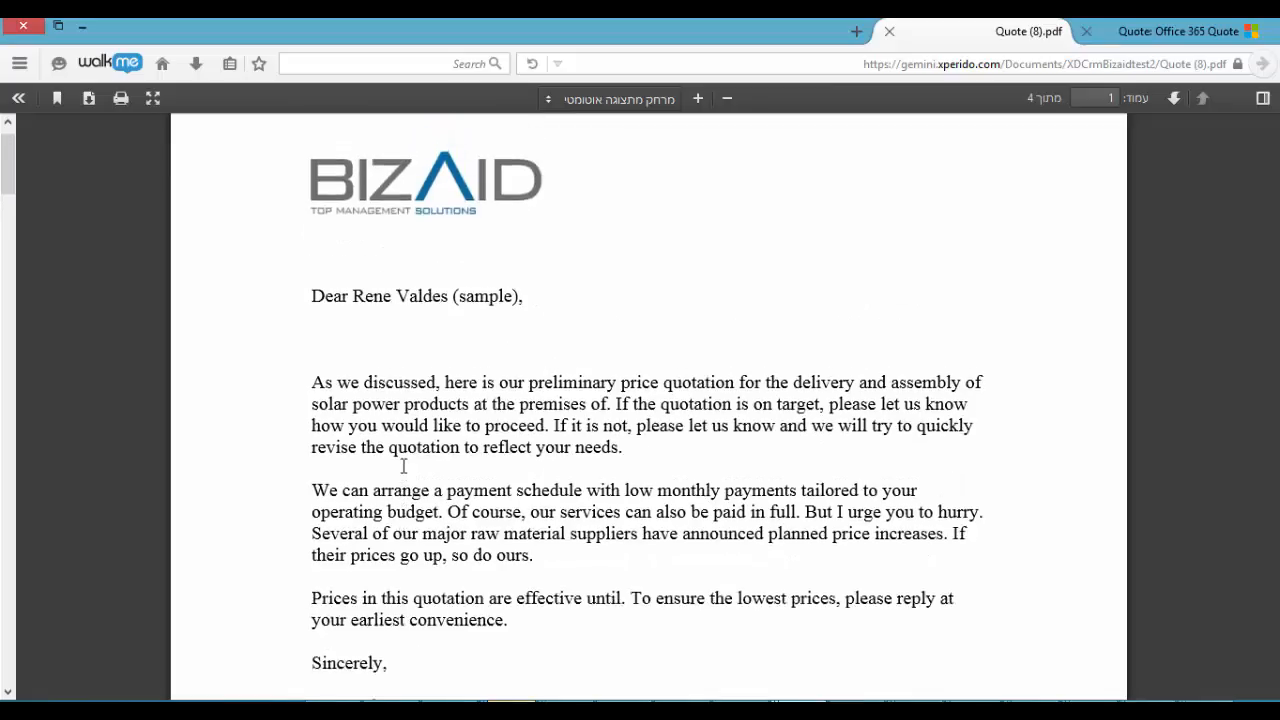
pyautogui.scroll(-5, 409, 475)
pyautogui.scroll(-10, 417, 466)
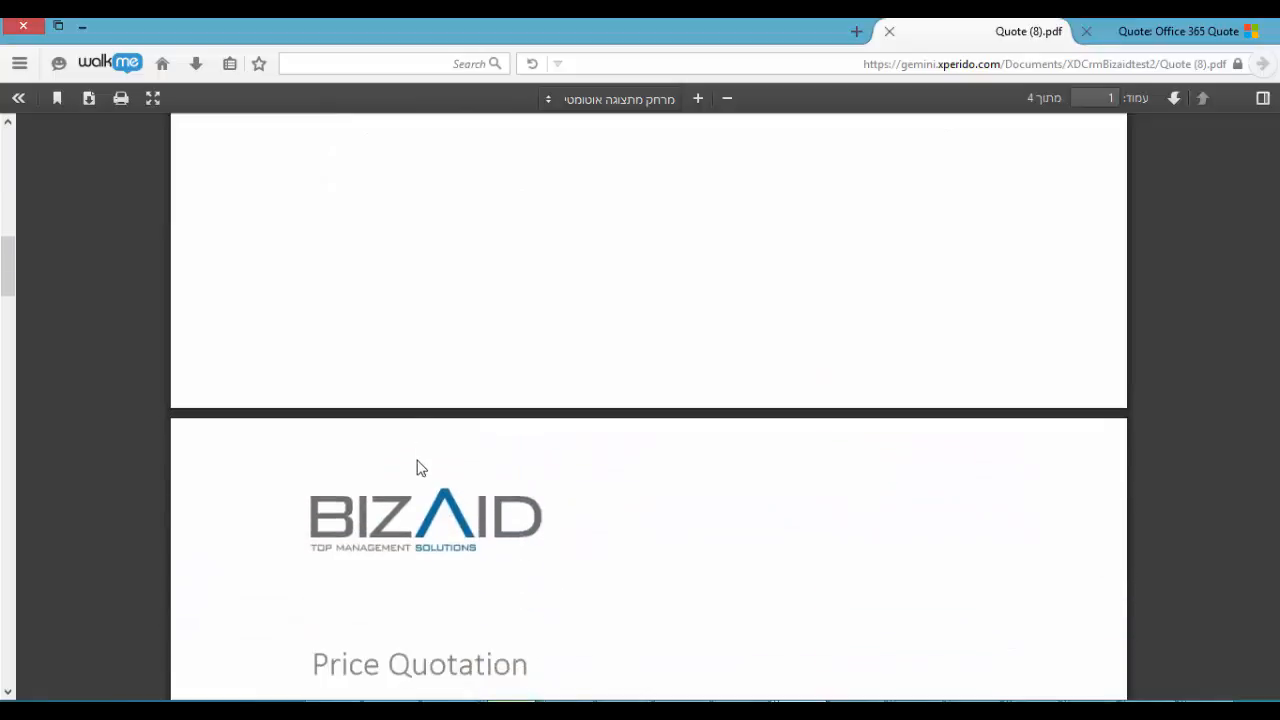
pyautogui.scroll(-1, 386, 485)
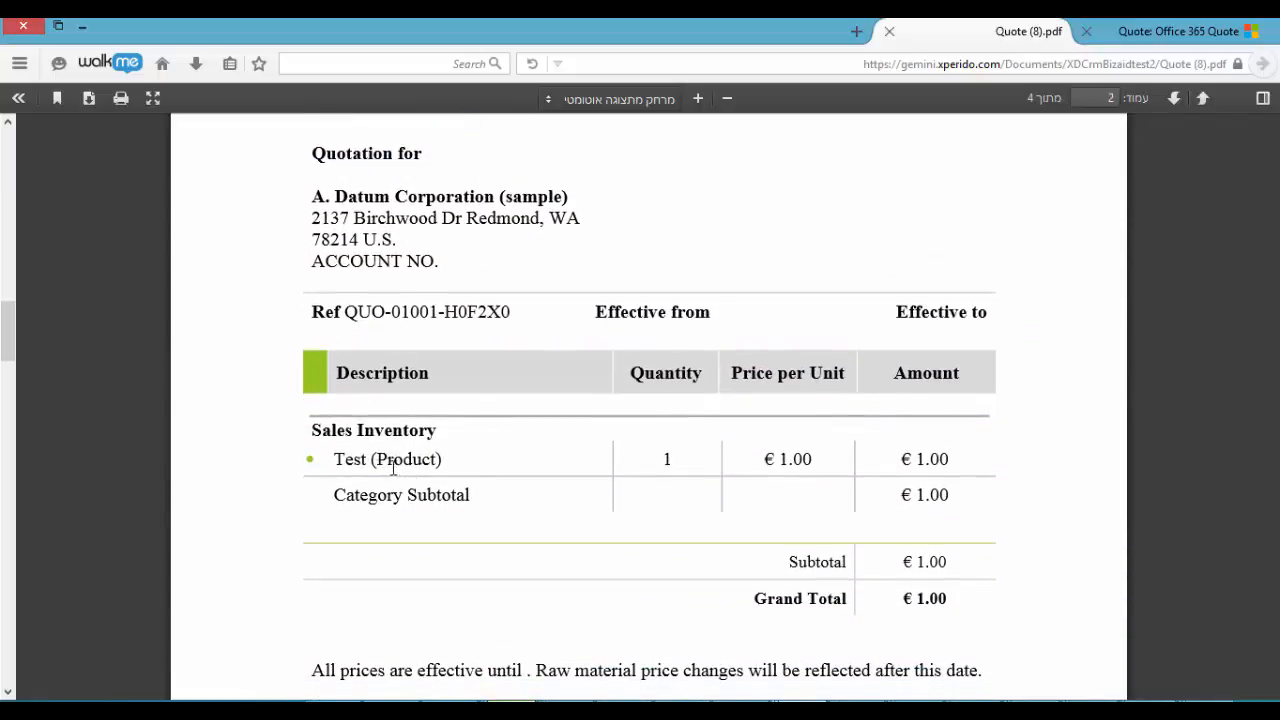
pyautogui.scroll(-11, 466, 487)
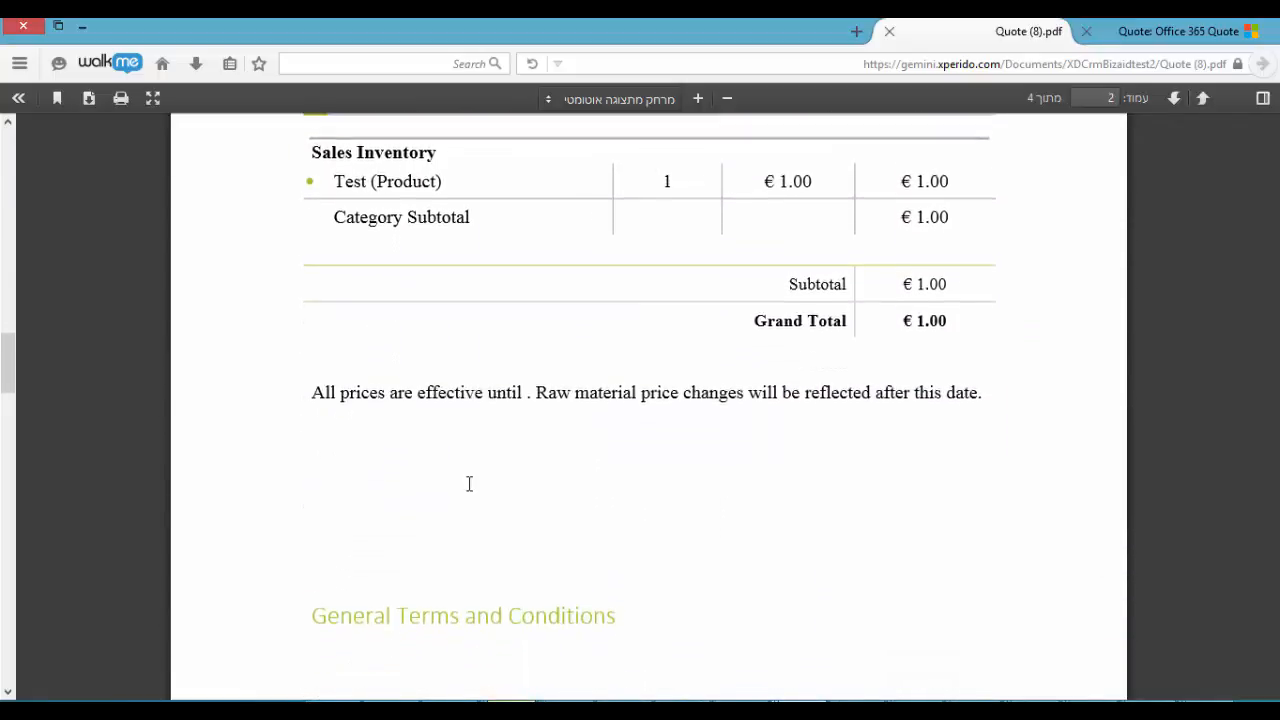
pyautogui.scroll(-2, 471, 490)
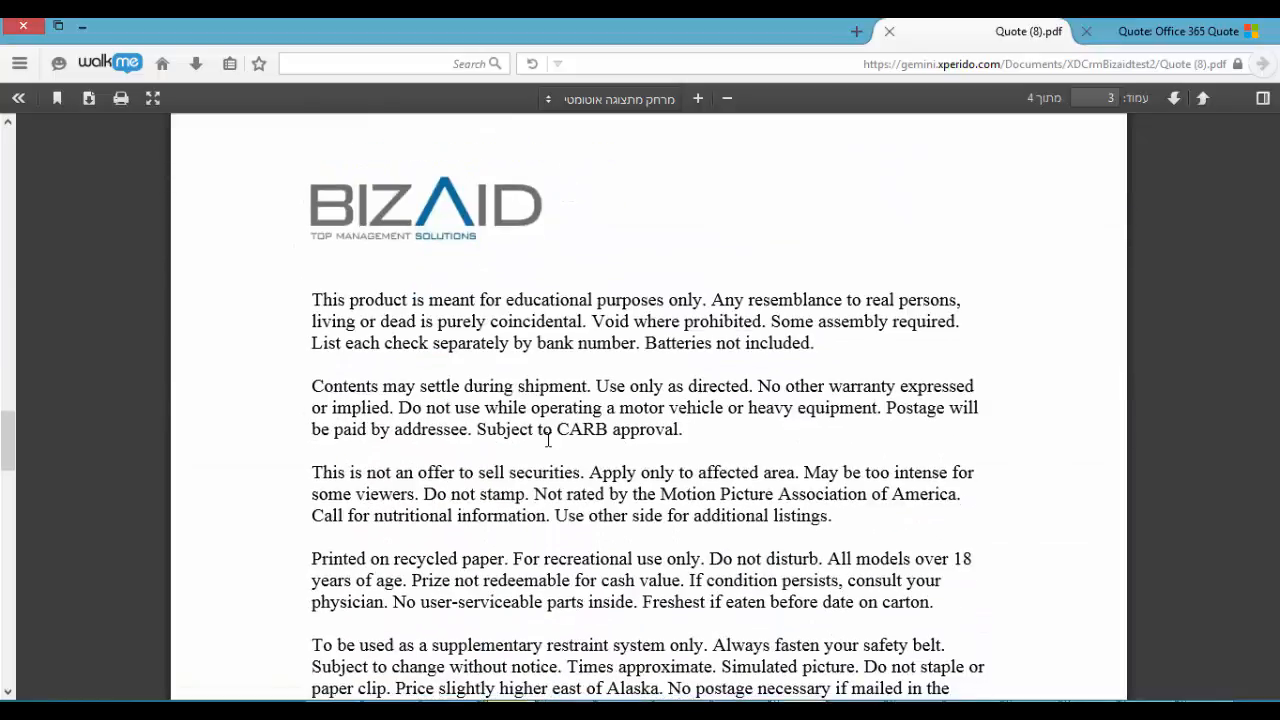